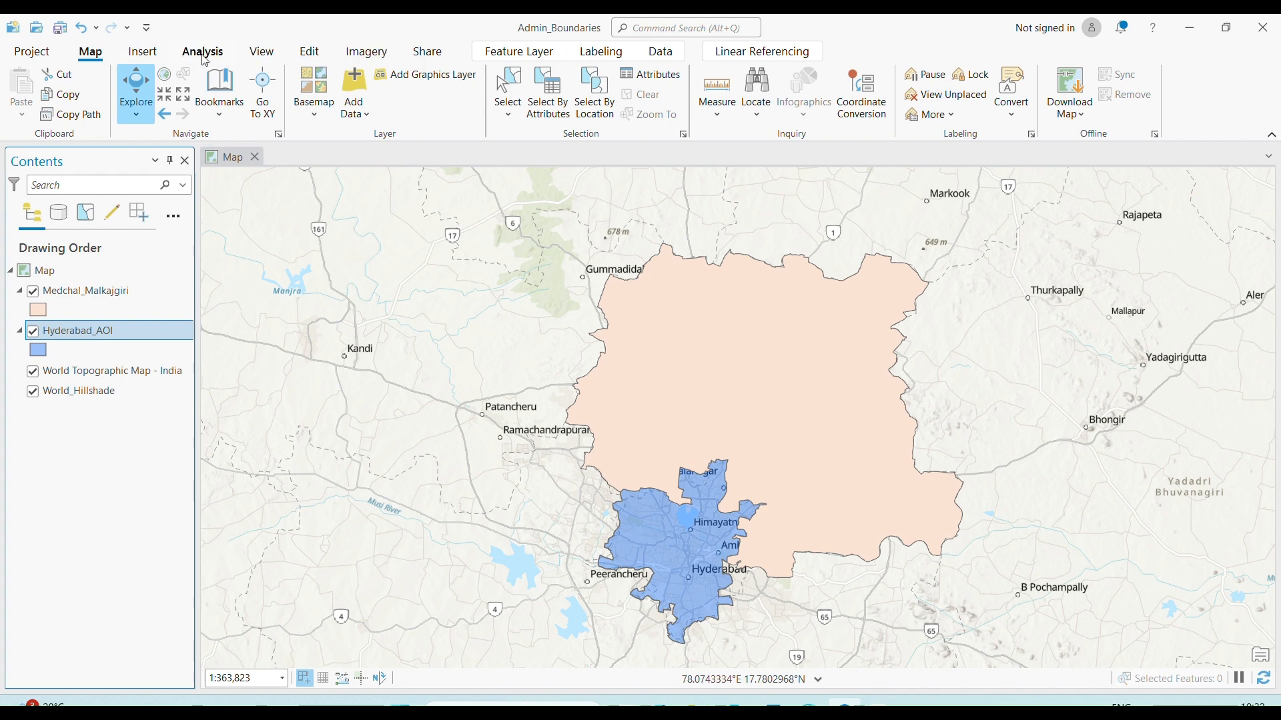
pyautogui.click(205, 59)
pyautogui.click(206, 90)
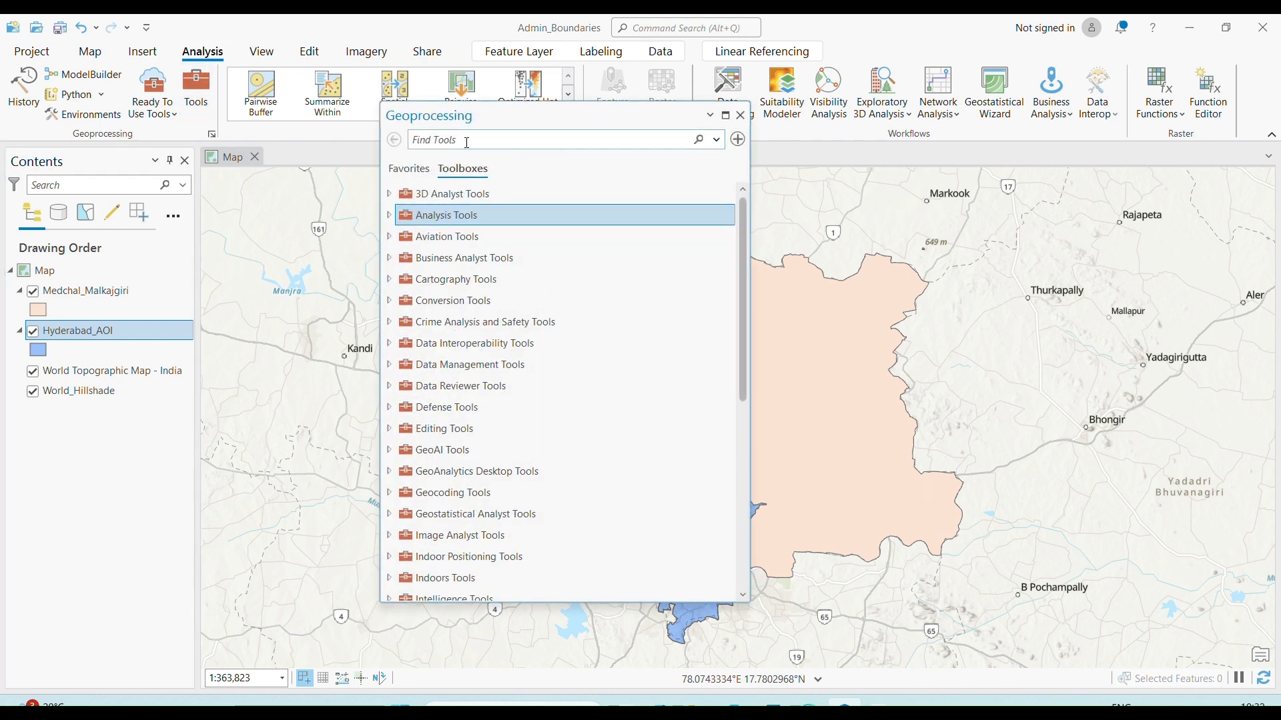
pyautogui.click(396, 217)
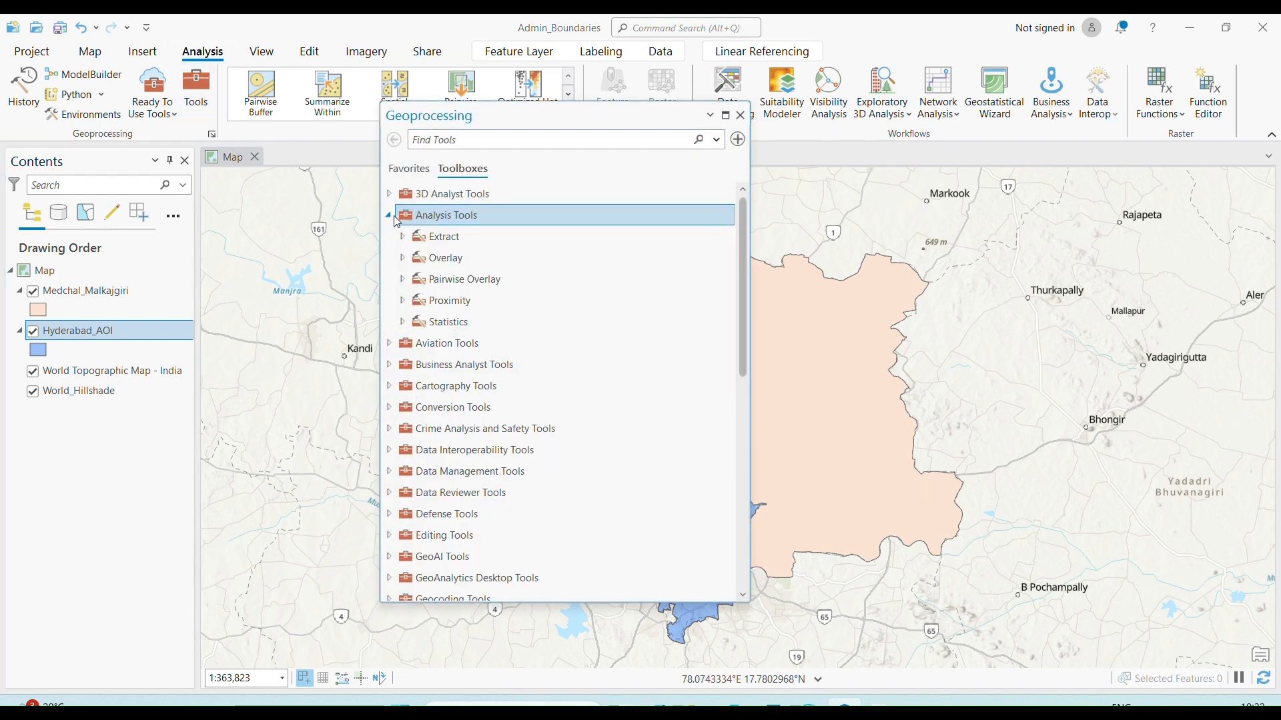
pyautogui.doubleClick(462, 261)
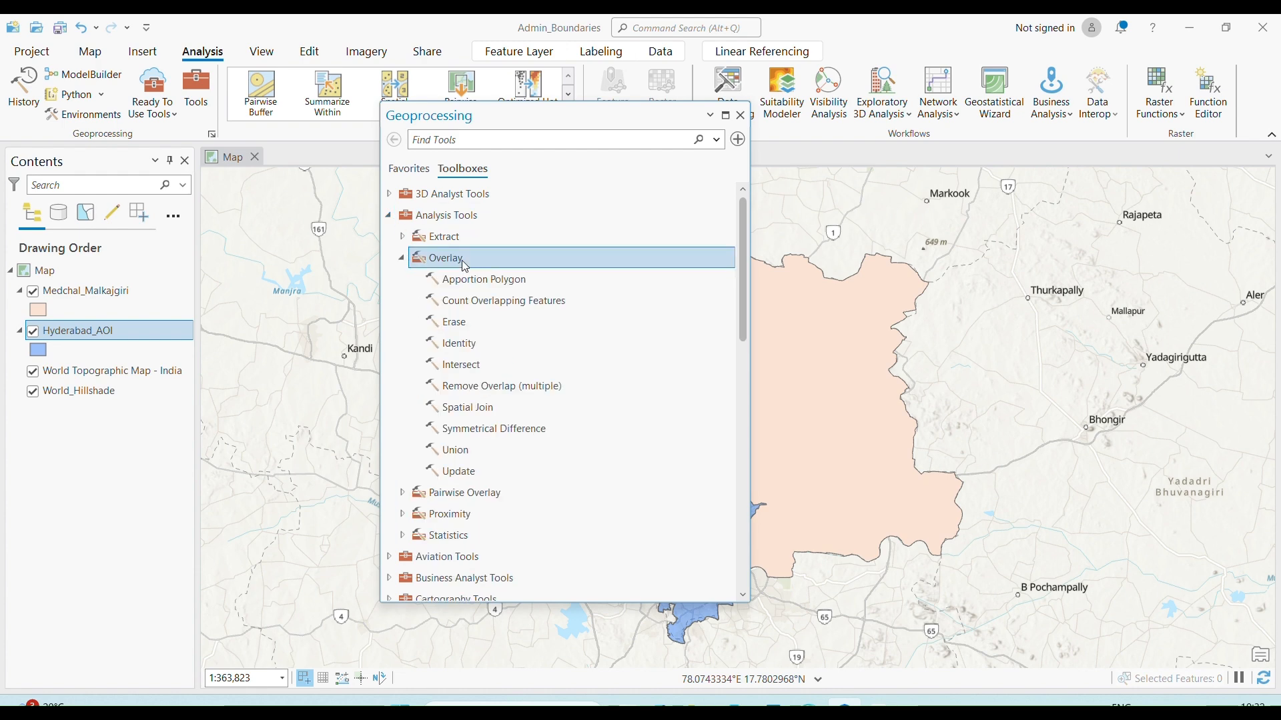
pyautogui.doubleClick(473, 450)
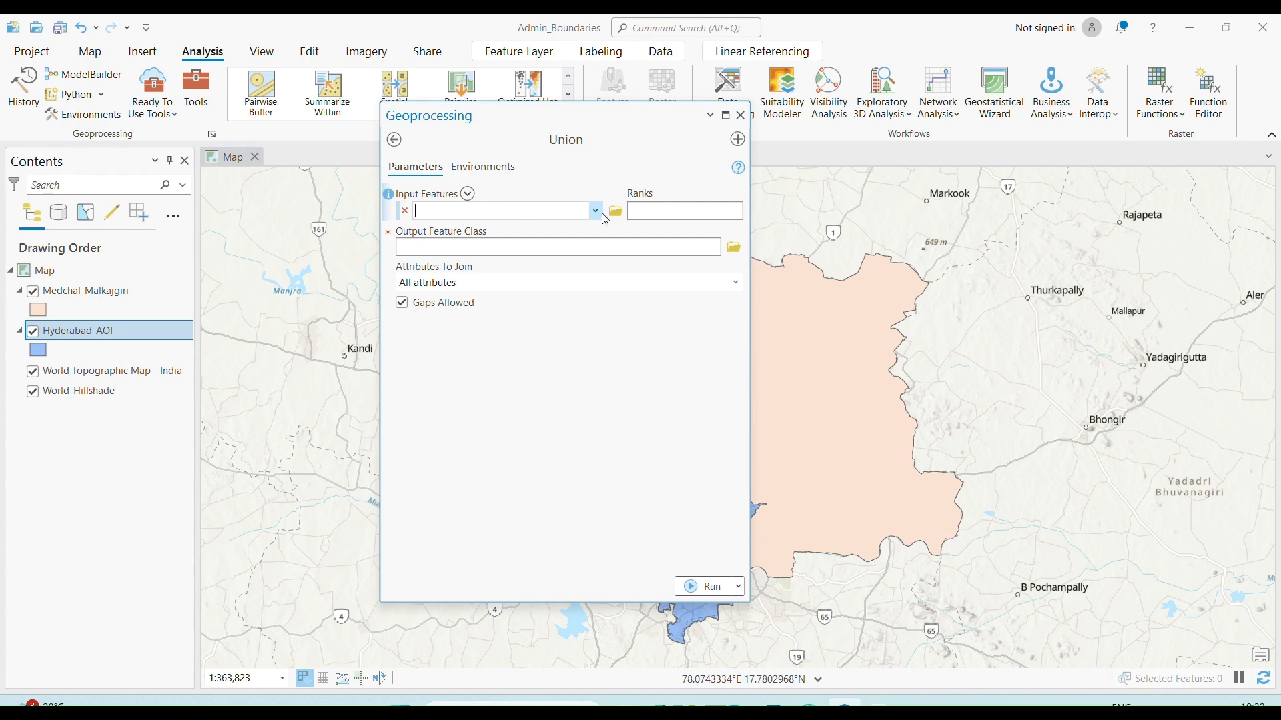
pyautogui.click(740, 115)
# Review the attribute tables of the Medchal_Malkajgiri and Hyderabad_AOI layers, comparing their fields, and close both tables.
pyautogui.rightClick(127, 294)
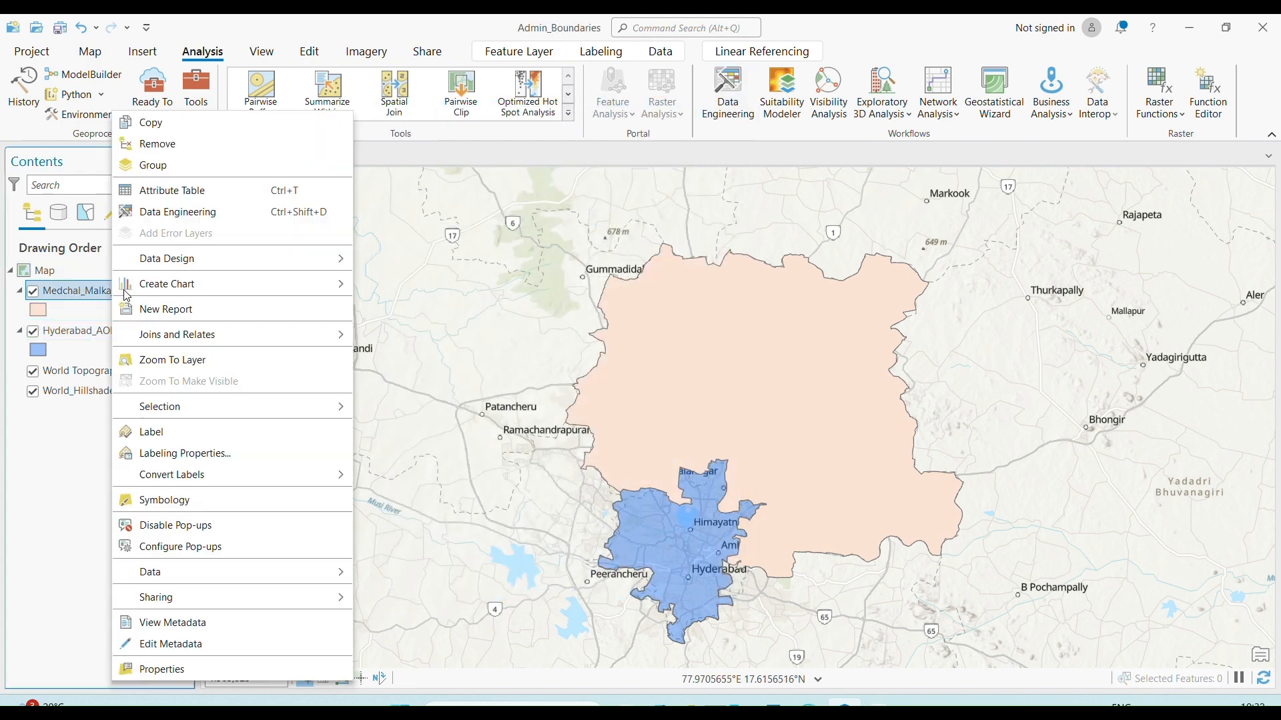
pyautogui.click(223, 190)
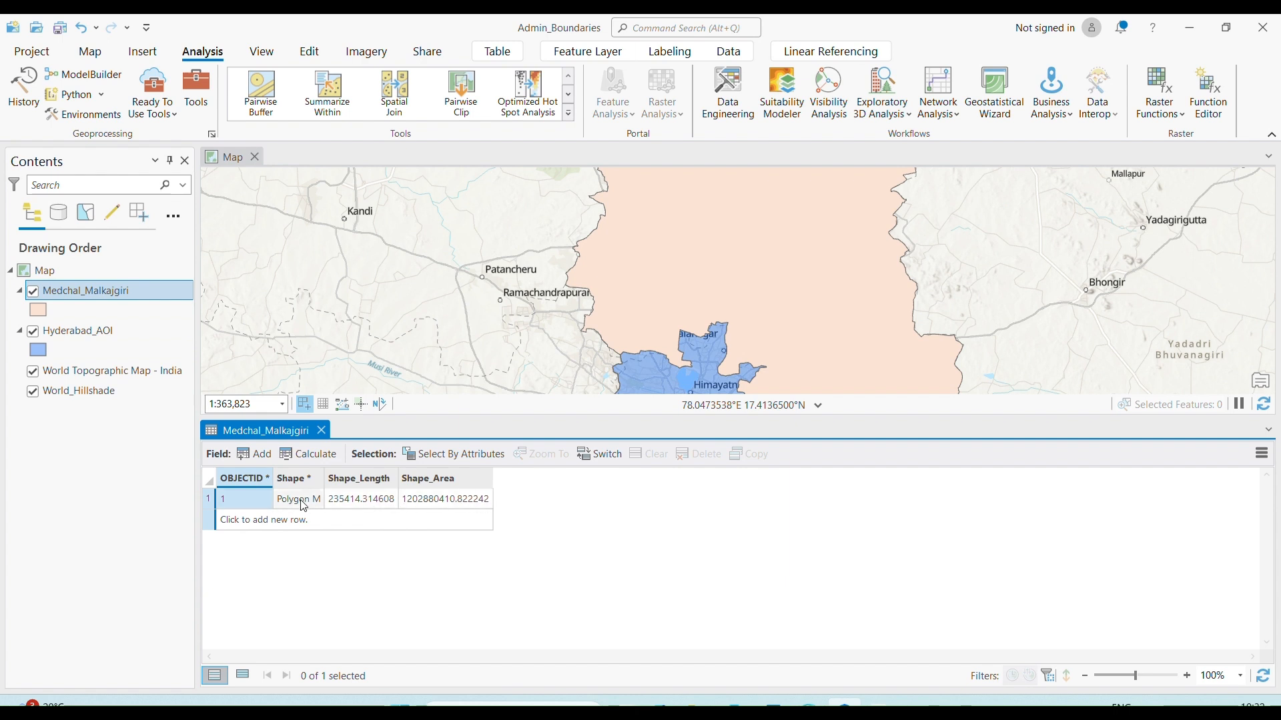
pyautogui.rightClick(102, 333)
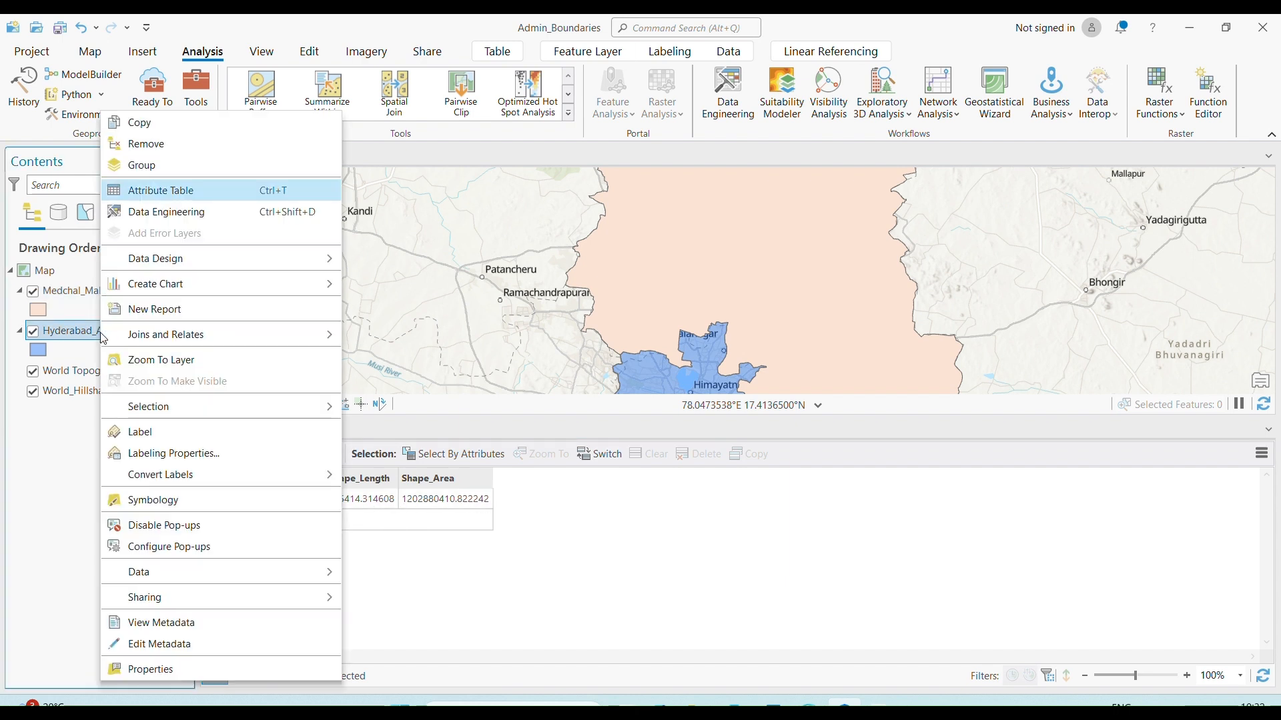
pyautogui.click(209, 194)
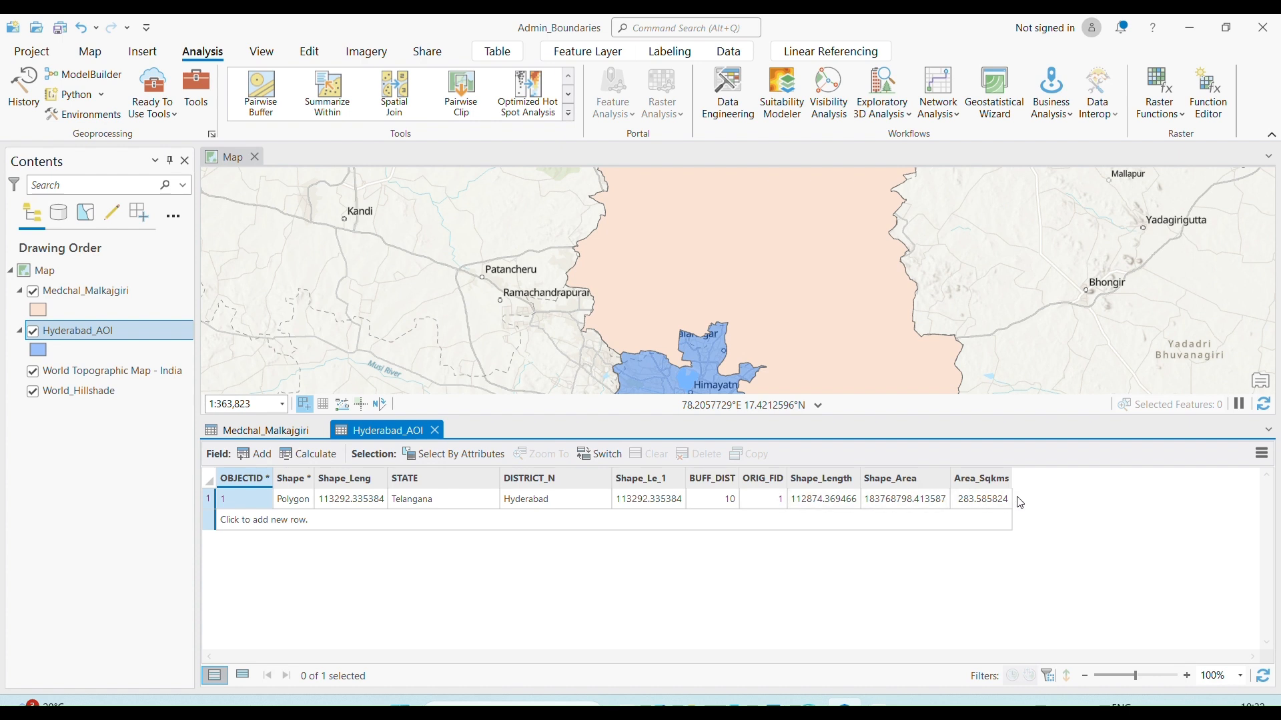
pyautogui.click(260, 431)
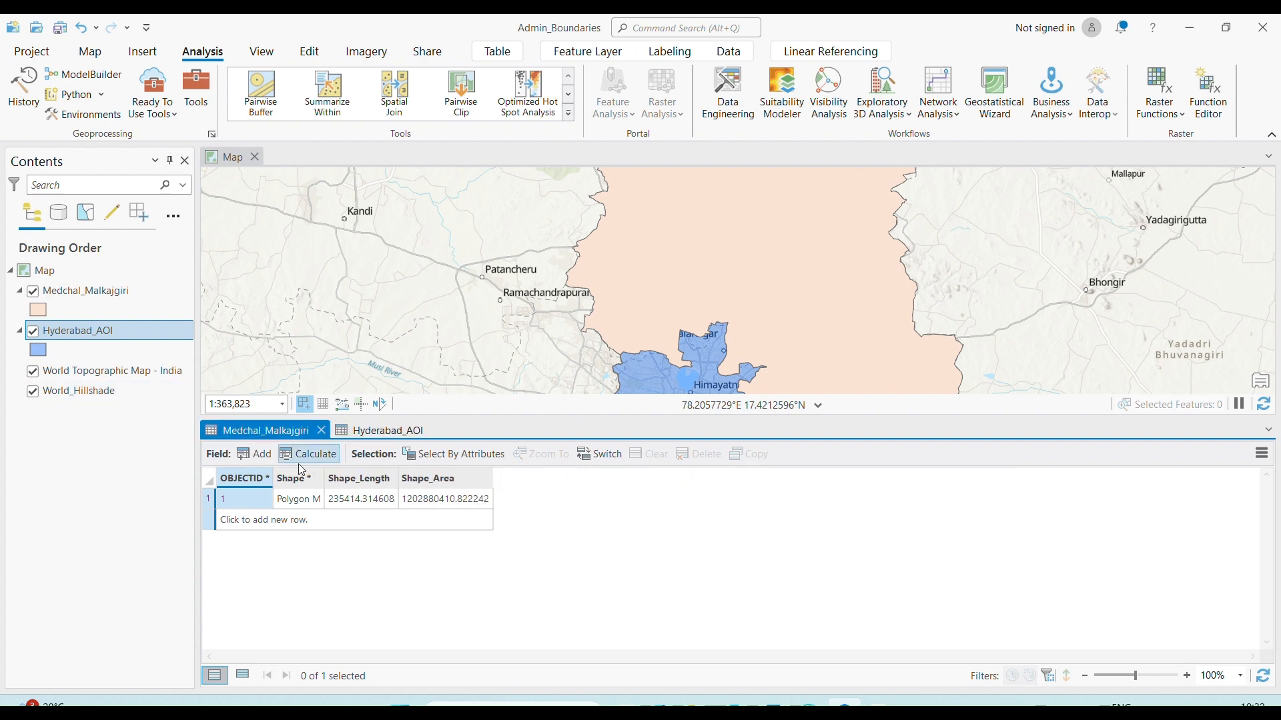
pyautogui.click(322, 430)
pyautogui.click(308, 430)
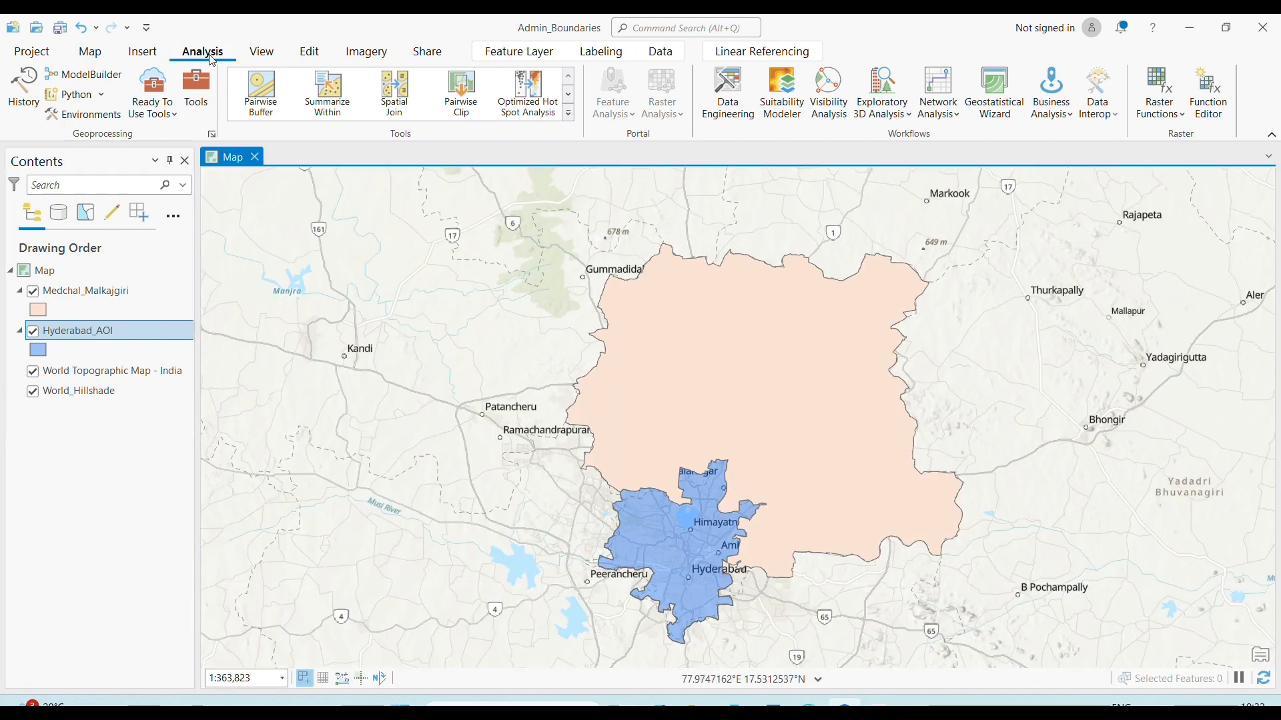
# Open the Union analysis tool and set Medchal_Malkajgiri and Hyderabad_AOI as its input features.
pyautogui.click(196, 90)
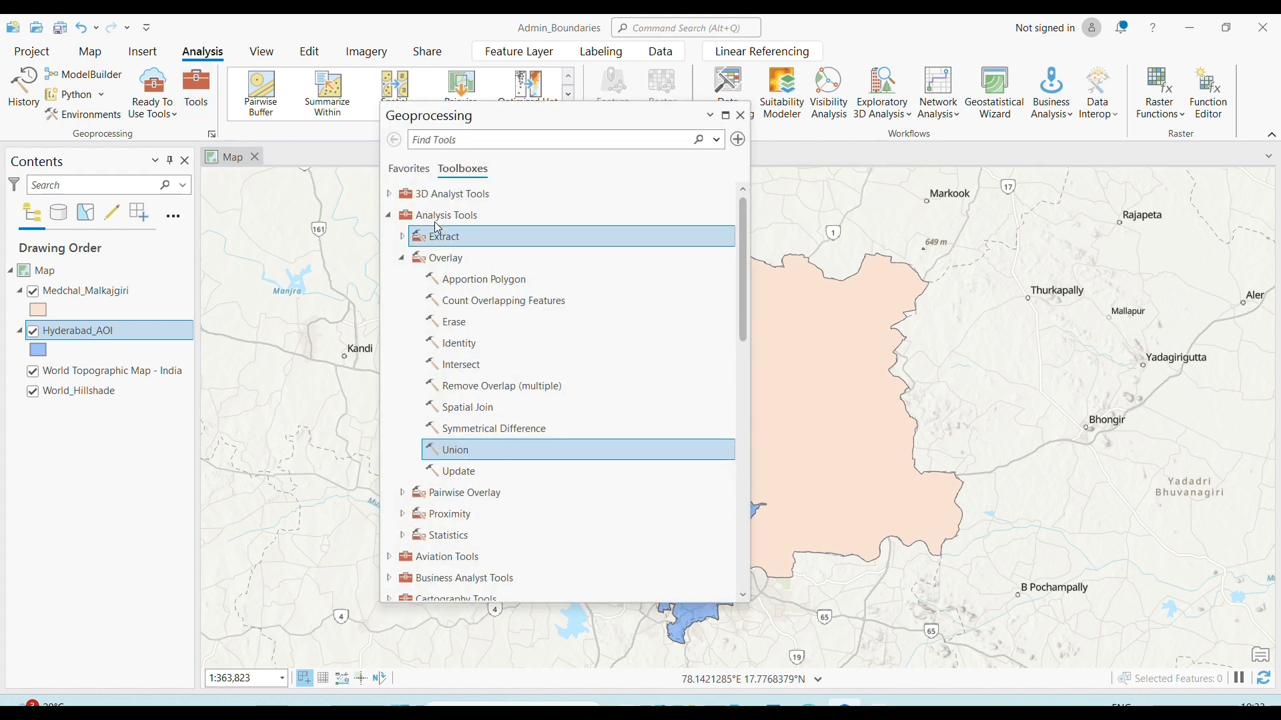
pyautogui.doubleClick(462, 456)
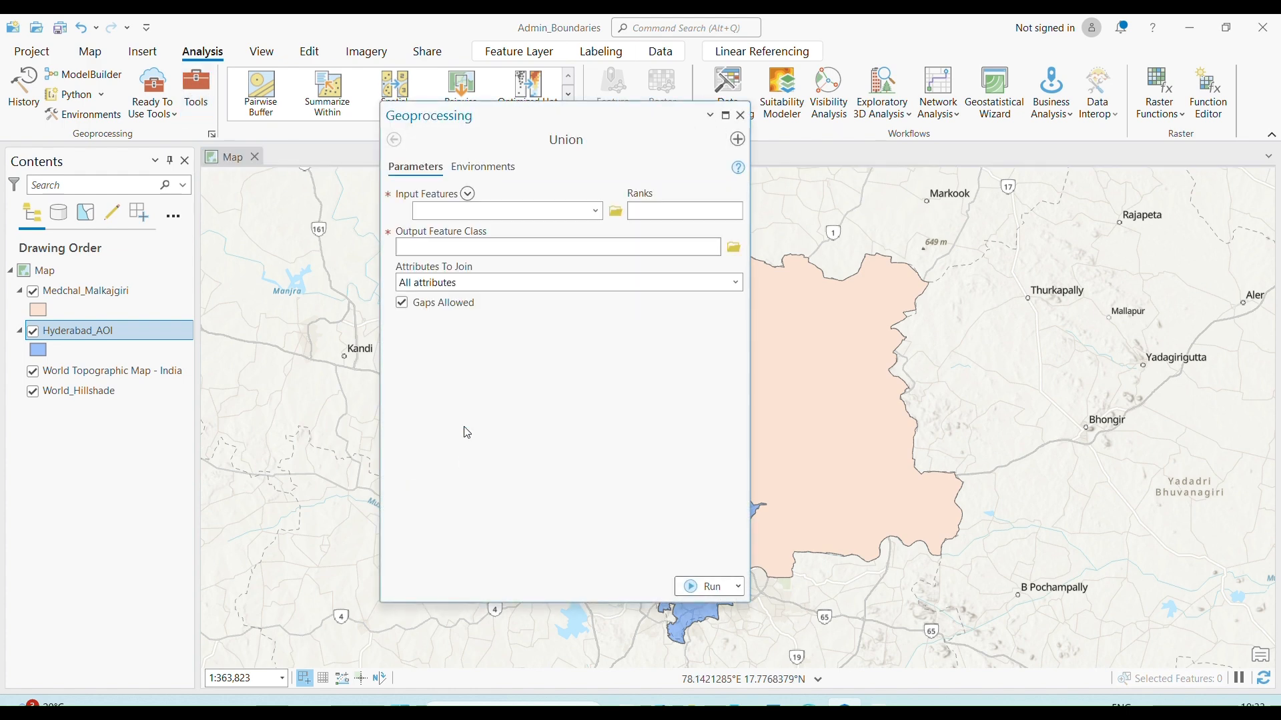
pyautogui.click(595, 211)
pyautogui.click(551, 232)
pyautogui.click(595, 230)
pyautogui.click(503, 269)
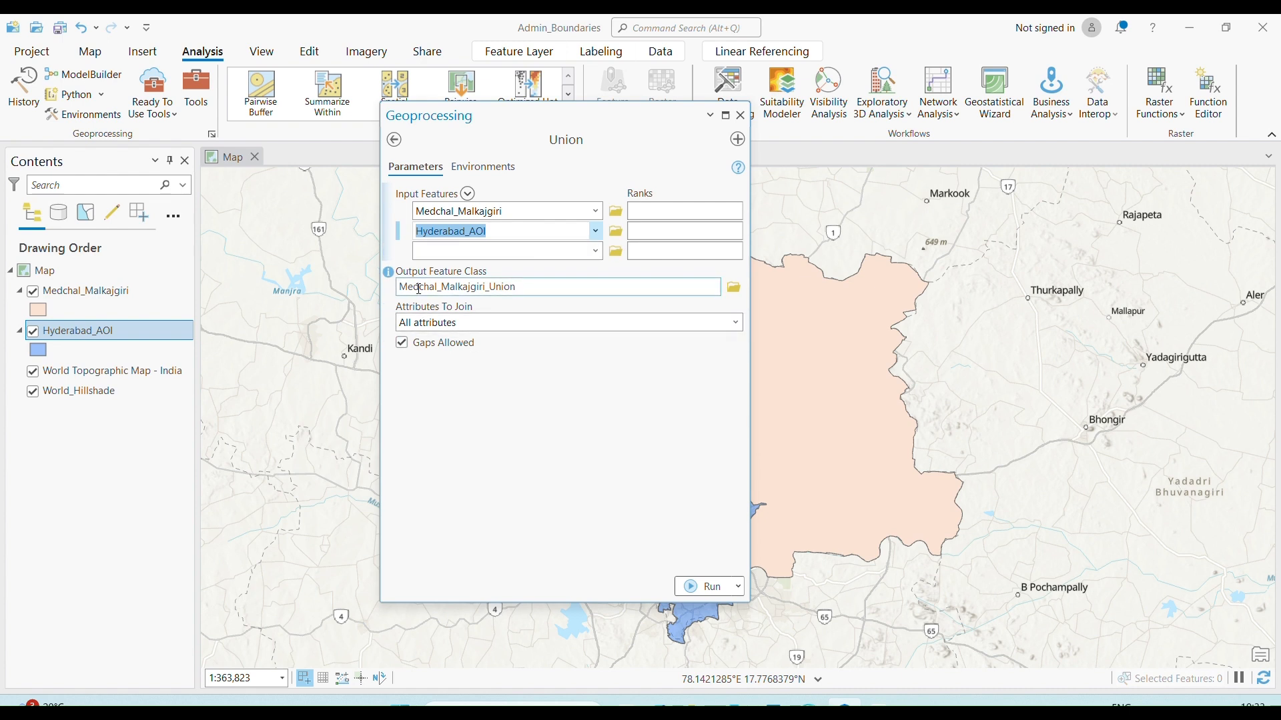
# Run the Union with output Medchal_Malkajgiri_Union, joining all attributes with gaps allowed, and close the tool.
pyautogui.moveTo(412, 289); pyautogui.dragTo(565, 286)
pyautogui.moveTo(659, 287); pyautogui.dragTo(712, 292)
pyautogui.click(479, 322)
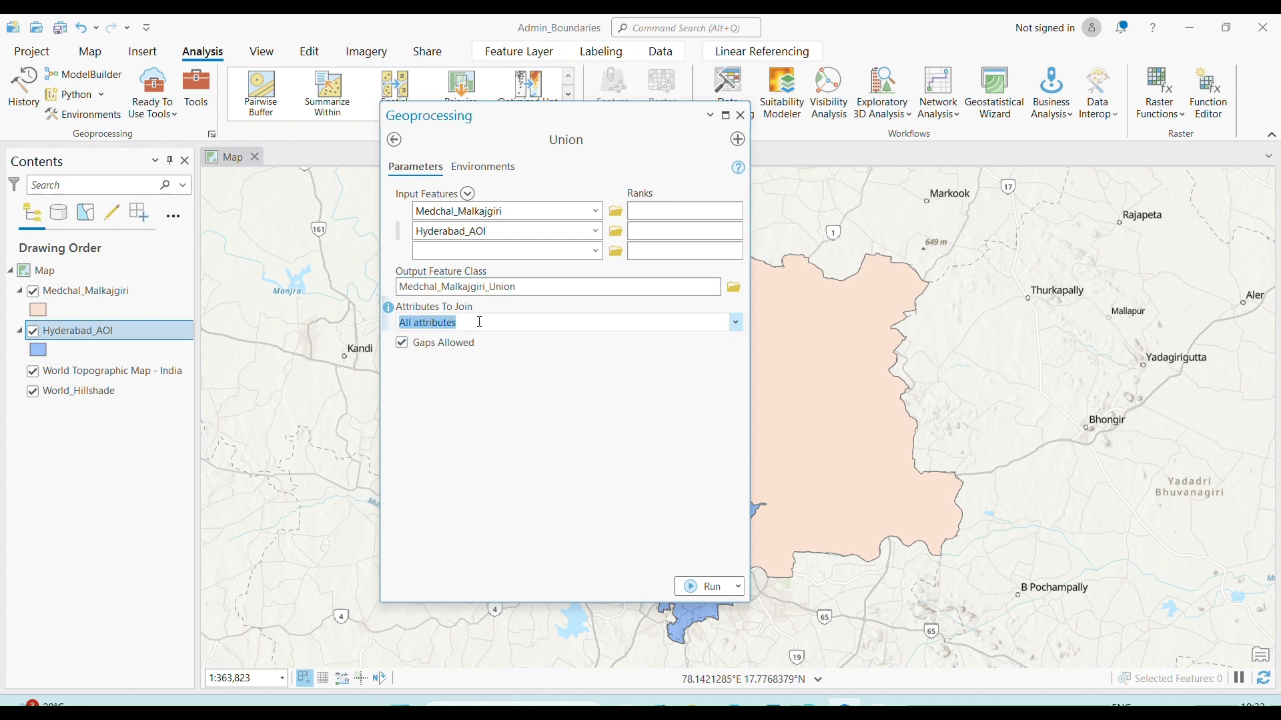
pyautogui.click(735, 323)
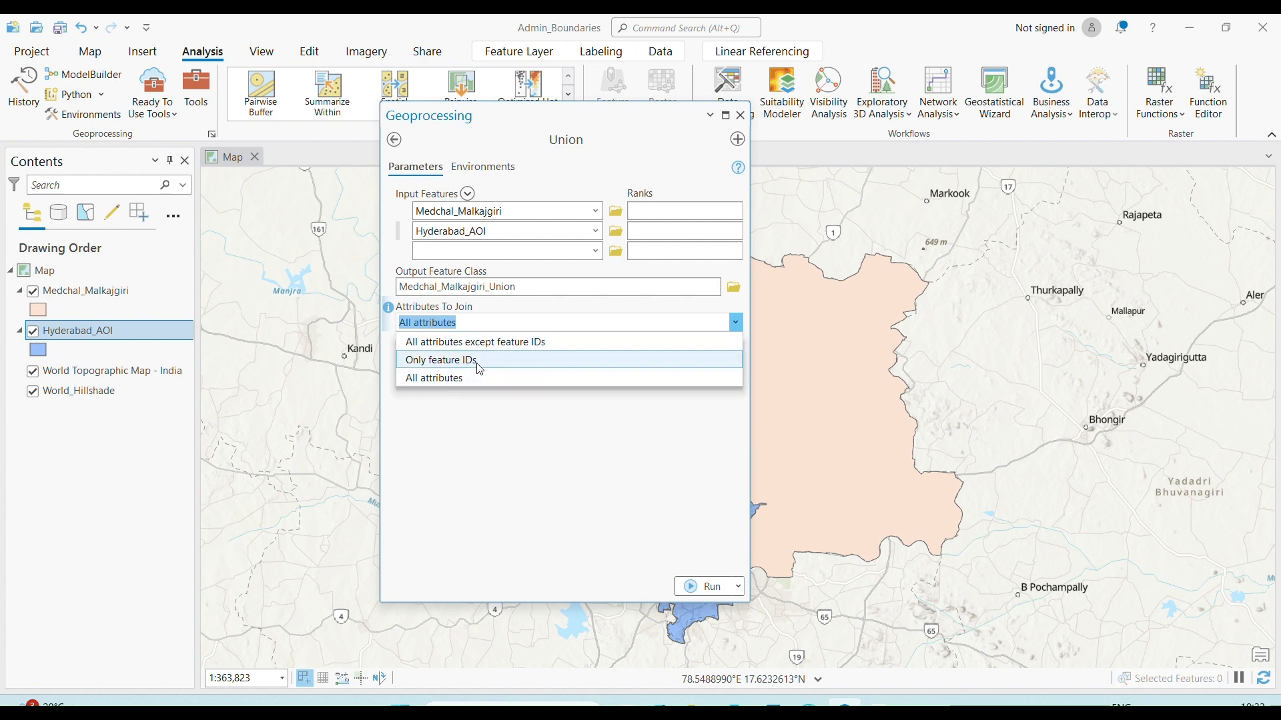
pyautogui.click(452, 379)
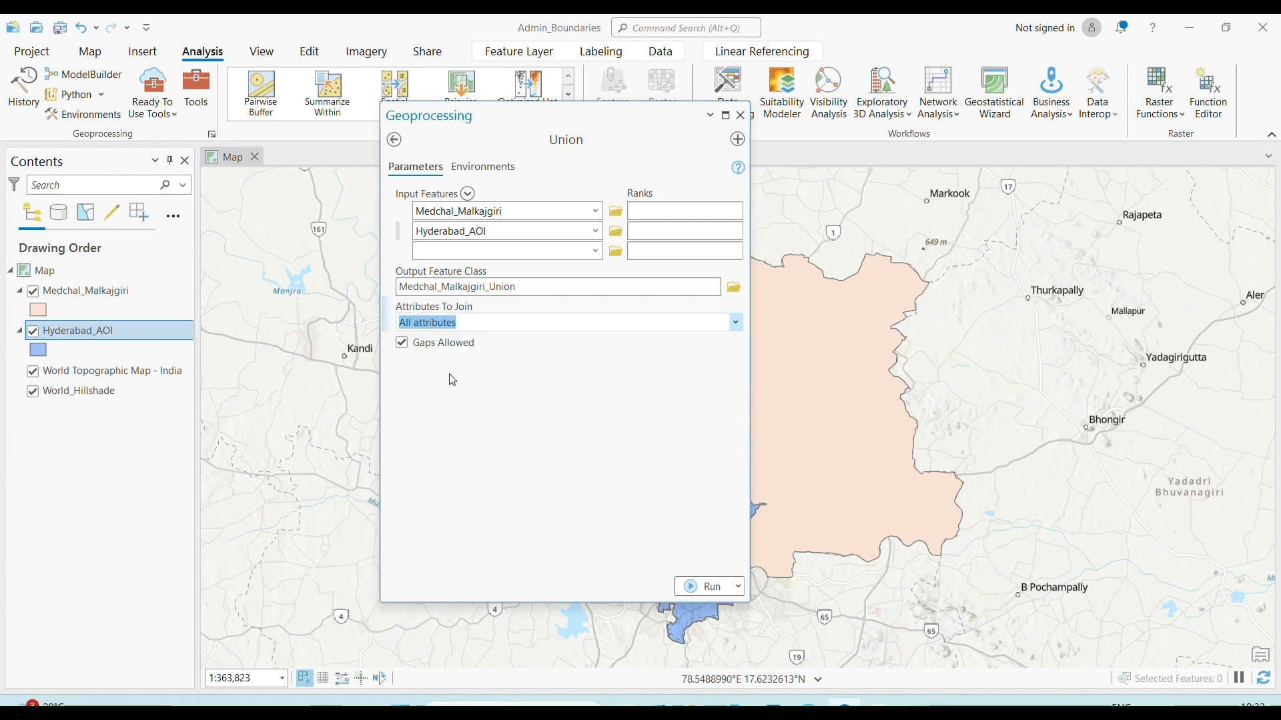
pyautogui.click(567, 459)
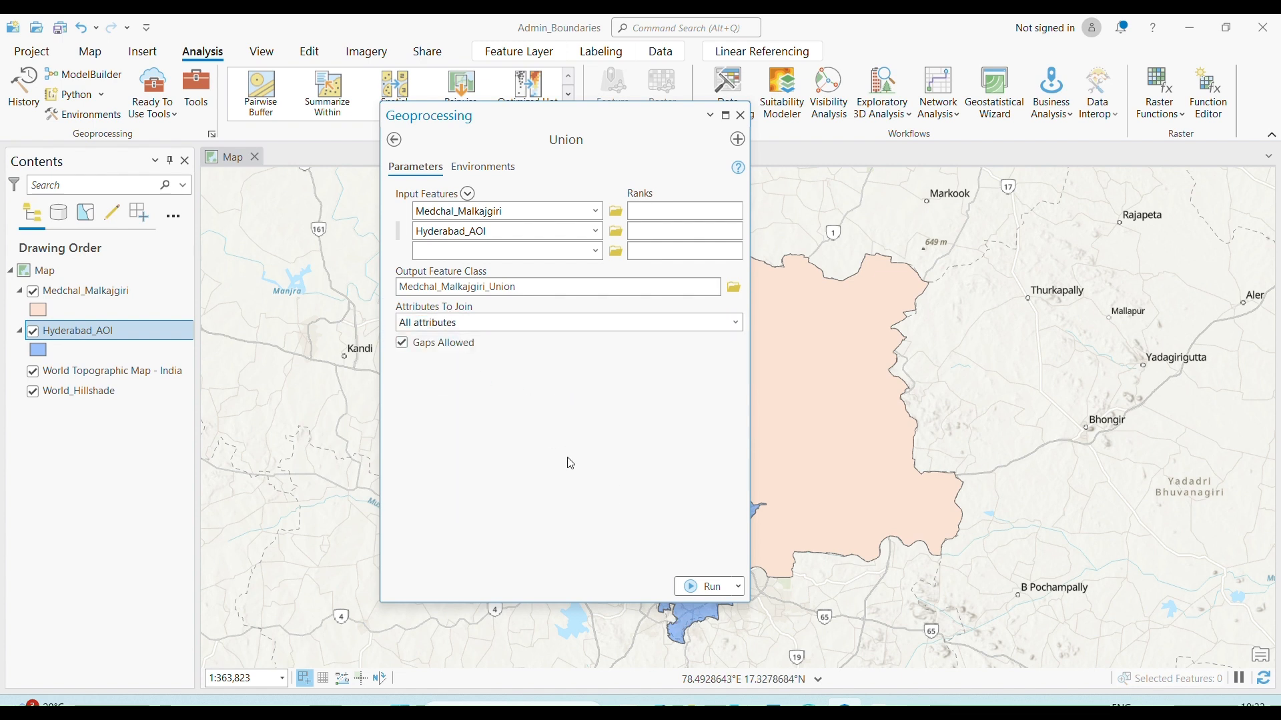
pyautogui.click(711, 587)
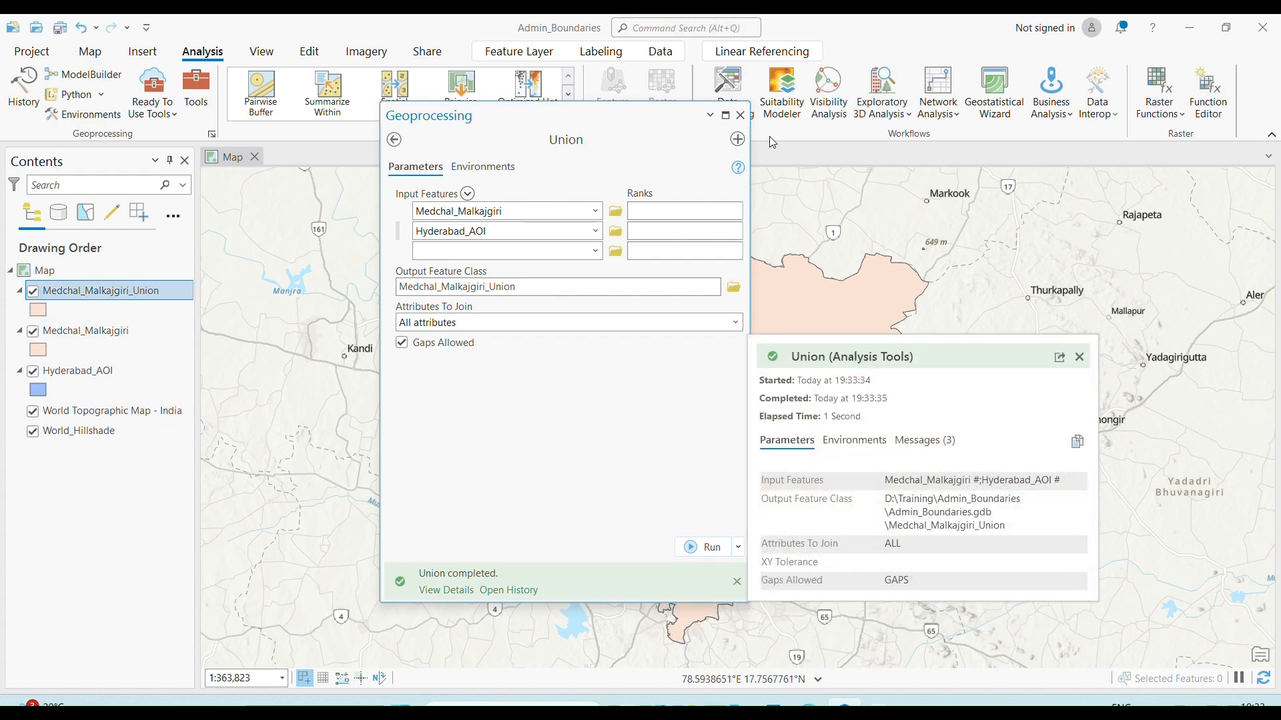
pyautogui.click(739, 116)
# Hide the Medchal_Malkajgiri and Hyderabad_AOI layers and identify the two main polygons of the union layer on the map.
pyautogui.click(32, 332)
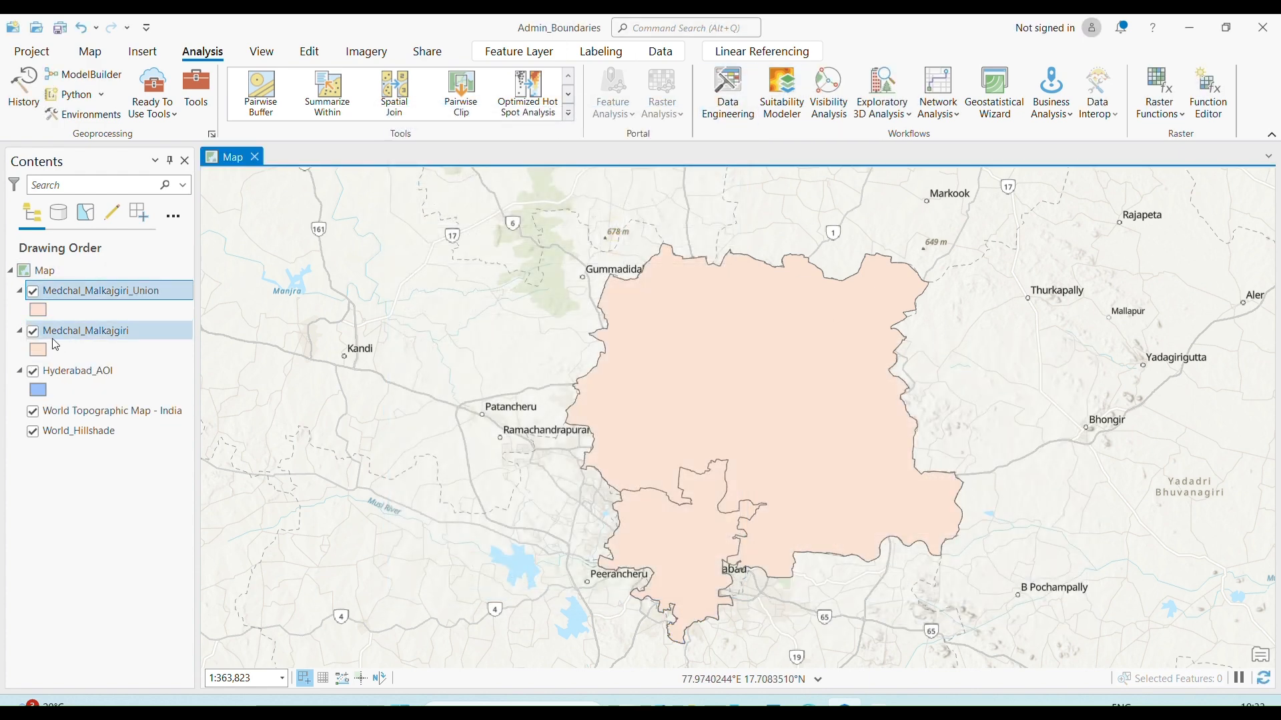
pyautogui.click(32, 371)
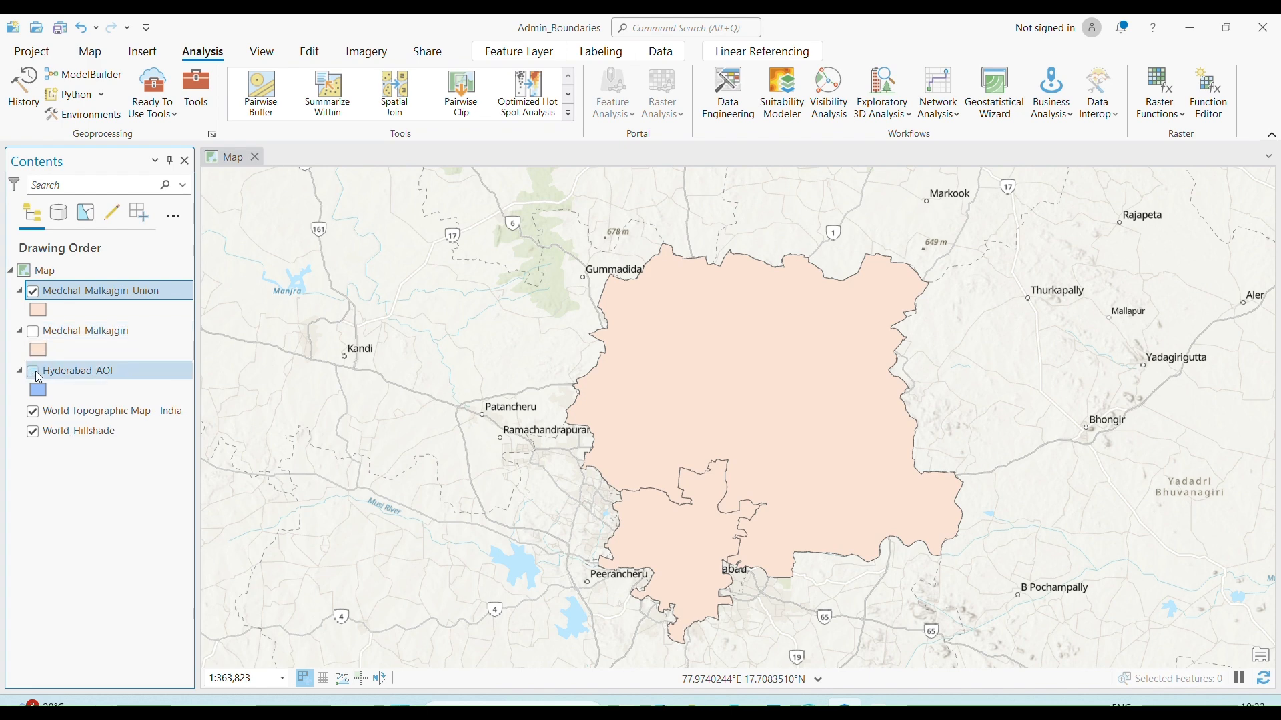
pyautogui.click(776, 386)
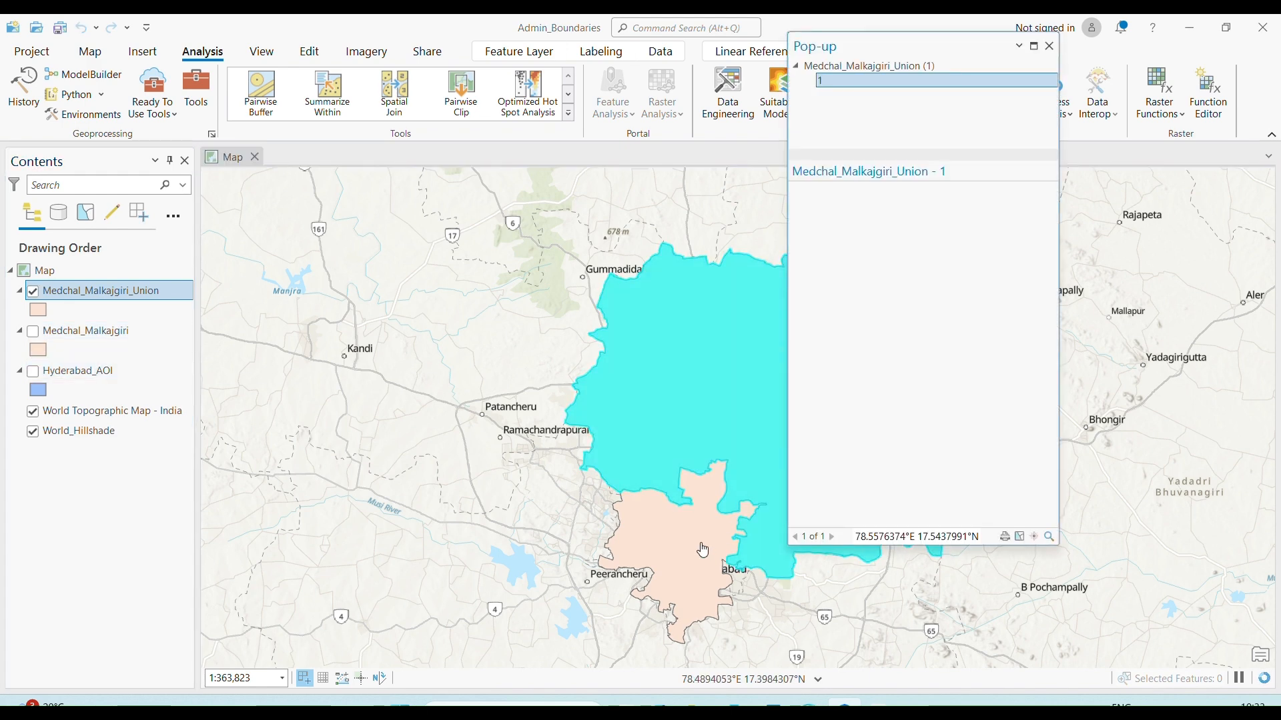
pyautogui.click(681, 545)
pyautogui.click(1050, 45)
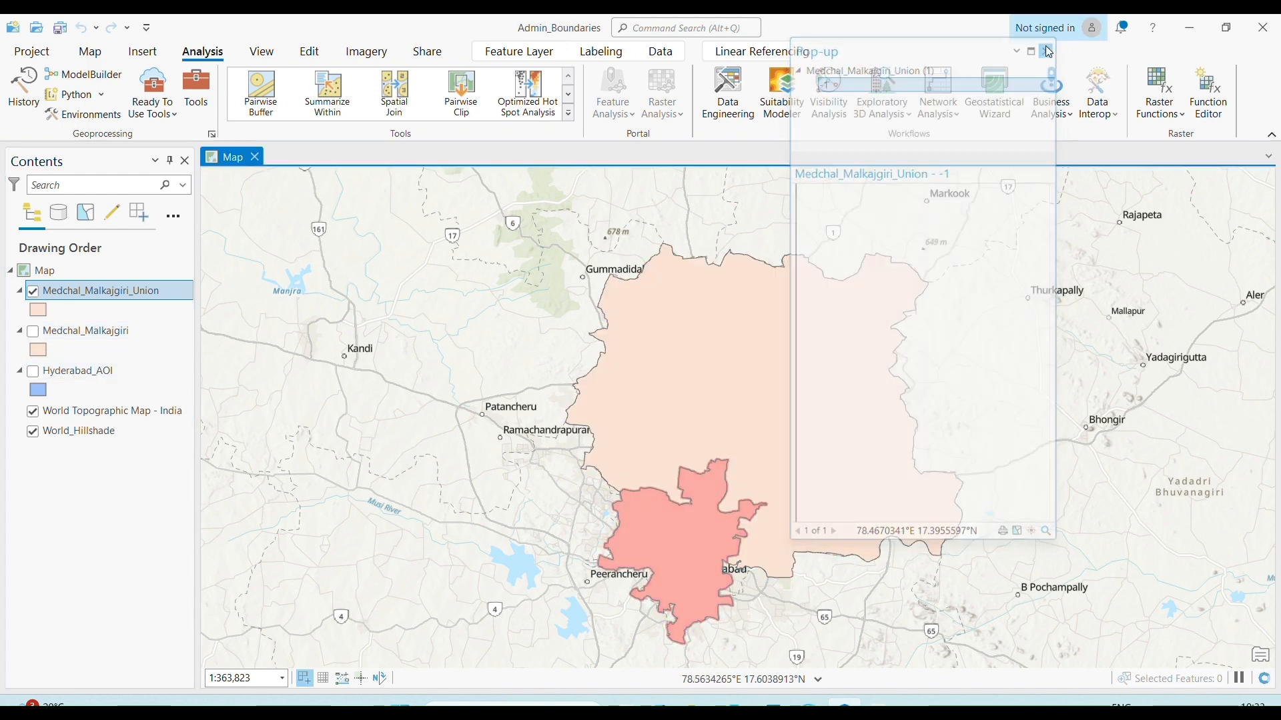
# Examine the Medchal_Malkajgiri_Union attribute table, selecting its first record to locate it on the map, and close the table.
pyautogui.rightClick(137, 293)
pyautogui.click(266, 207)
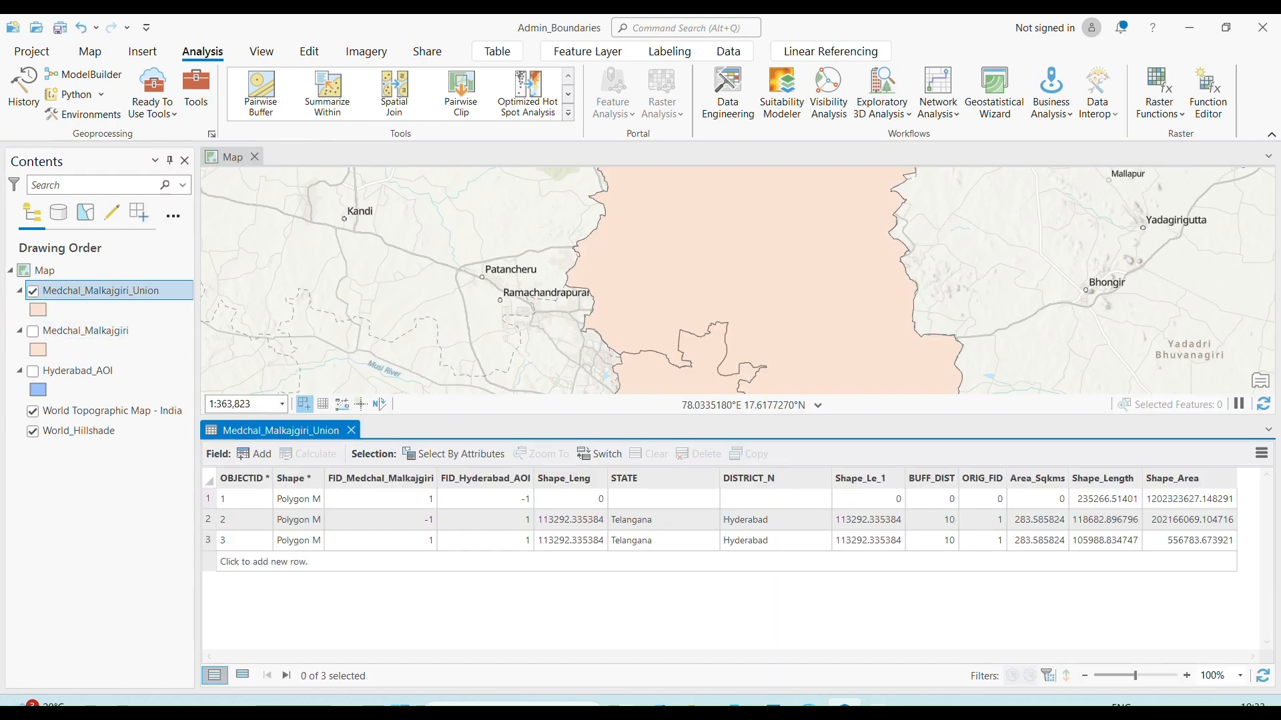
pyautogui.click(208, 501)
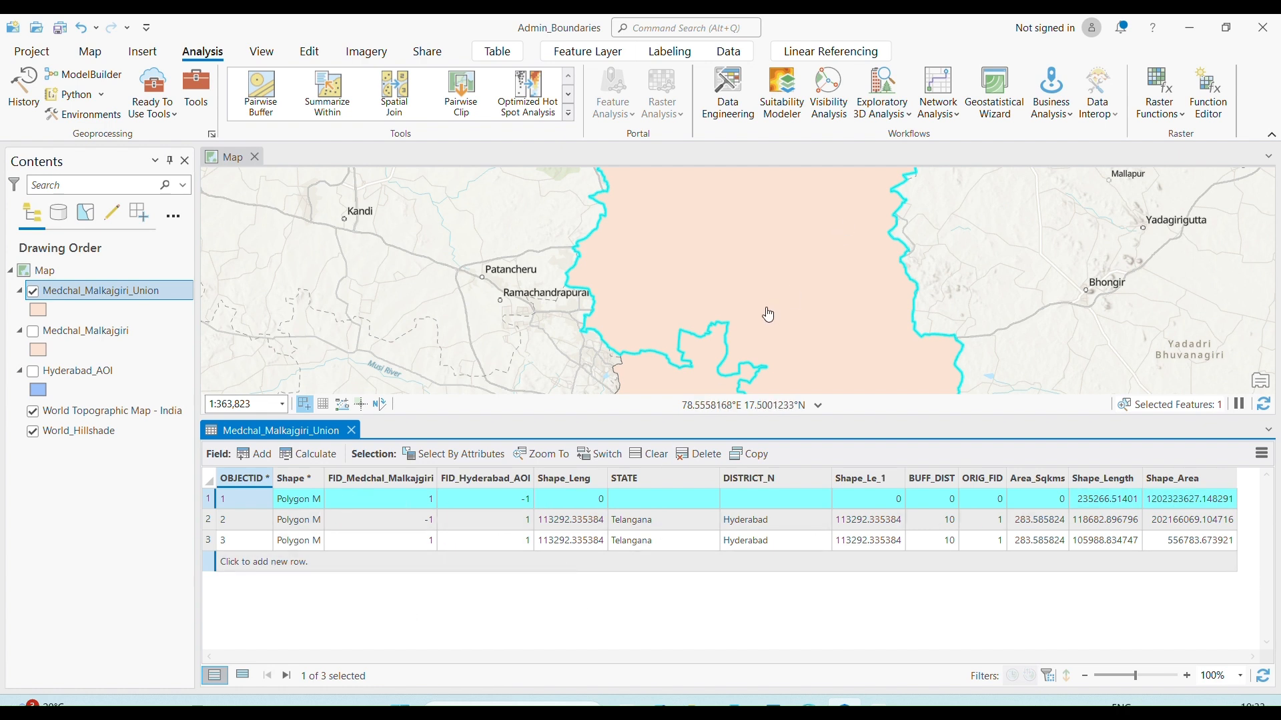
pyautogui.click(351, 431)
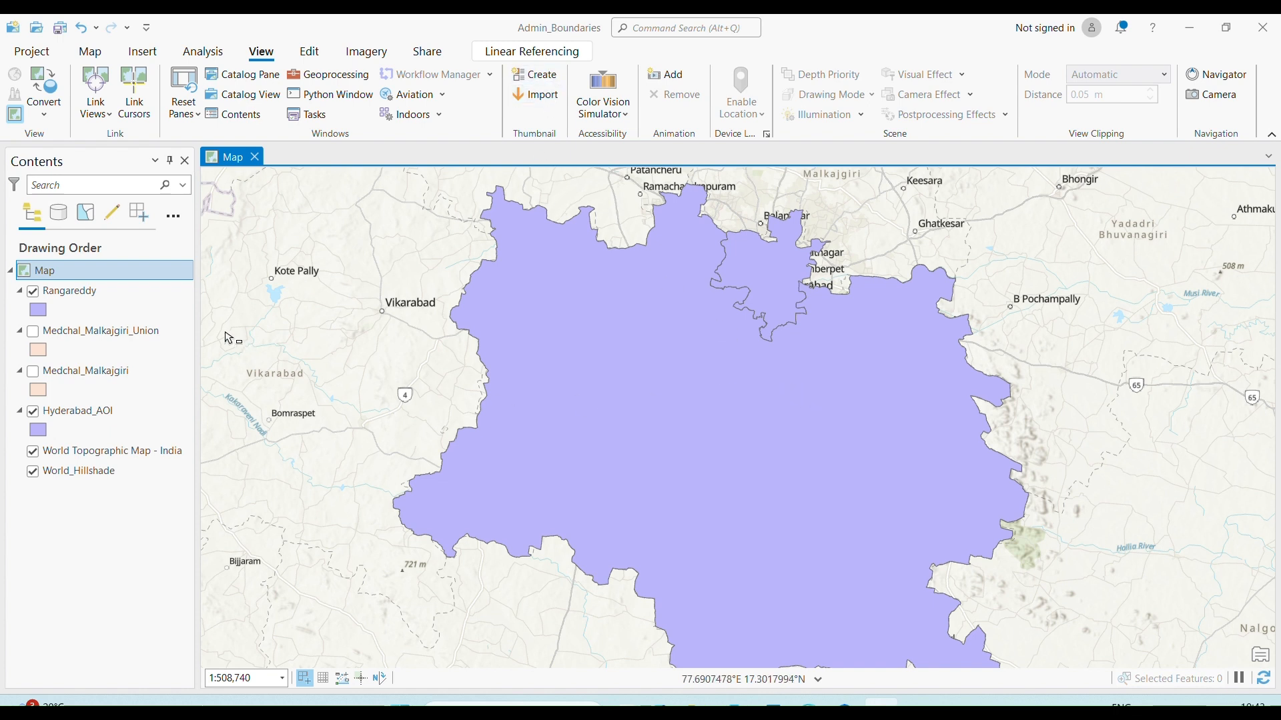
# Compare the attribute tables of Rangareddy and Hyderabad_AOI stacked one above the other, and close both.
pyautogui.rightClick(102, 299)
pyautogui.click(204, 193)
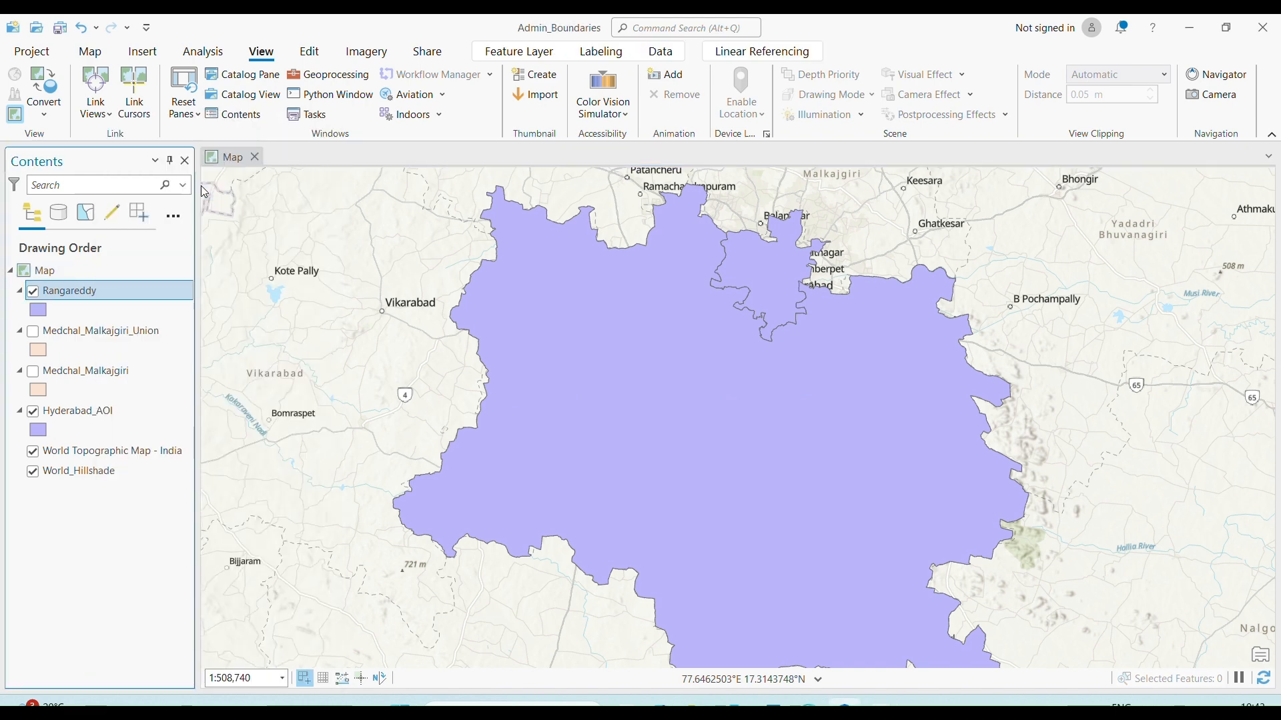
pyautogui.rightClick(93, 411)
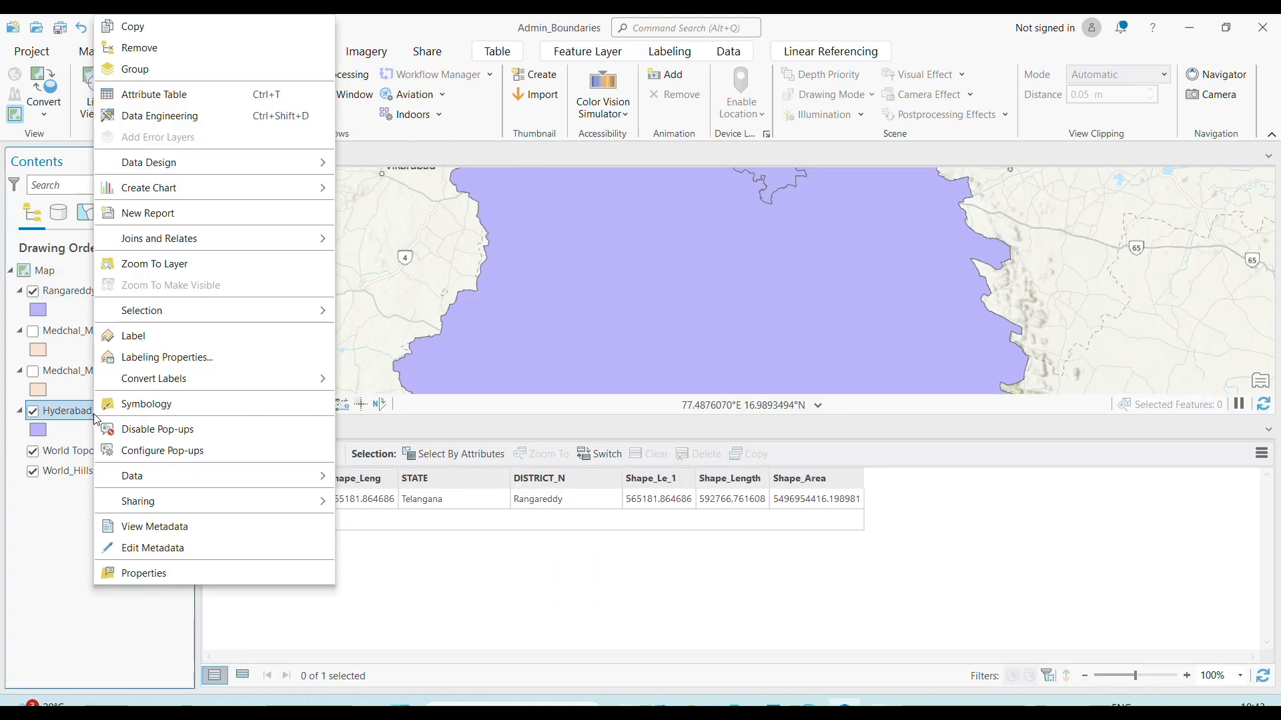
pyautogui.click(228, 94)
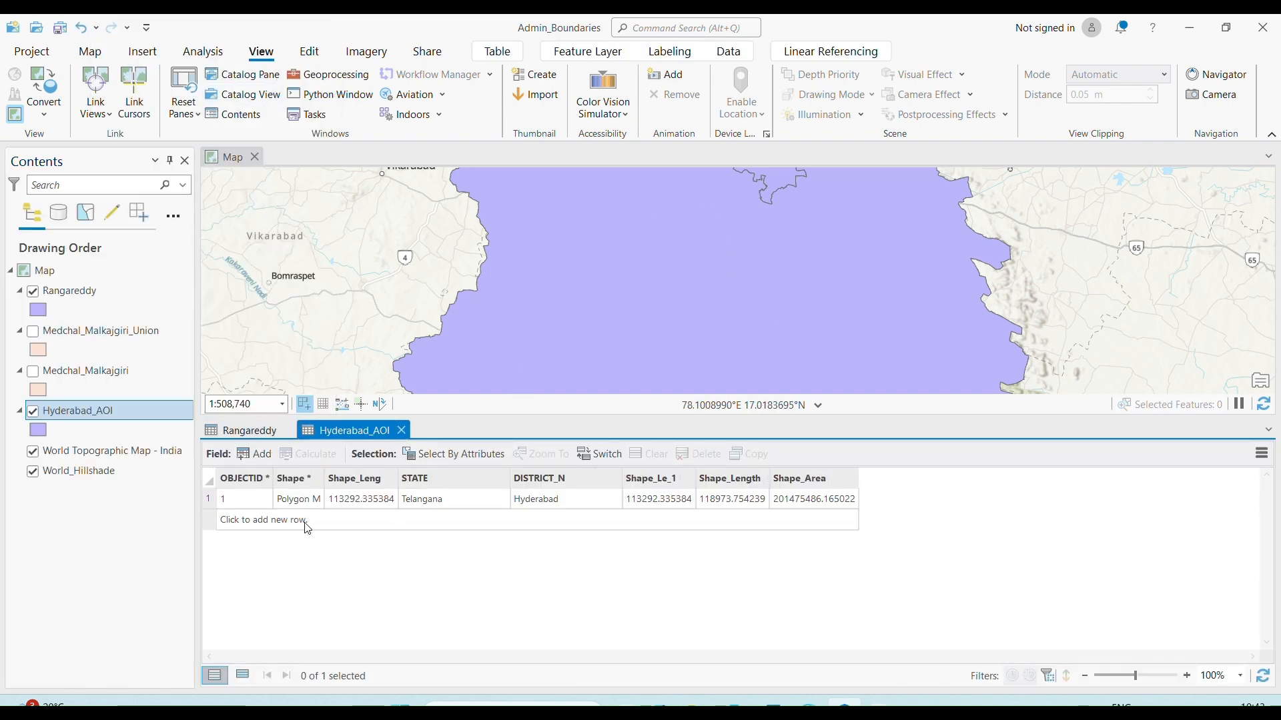
pyautogui.moveTo(360, 432); pyautogui.dragTo(745, 584)
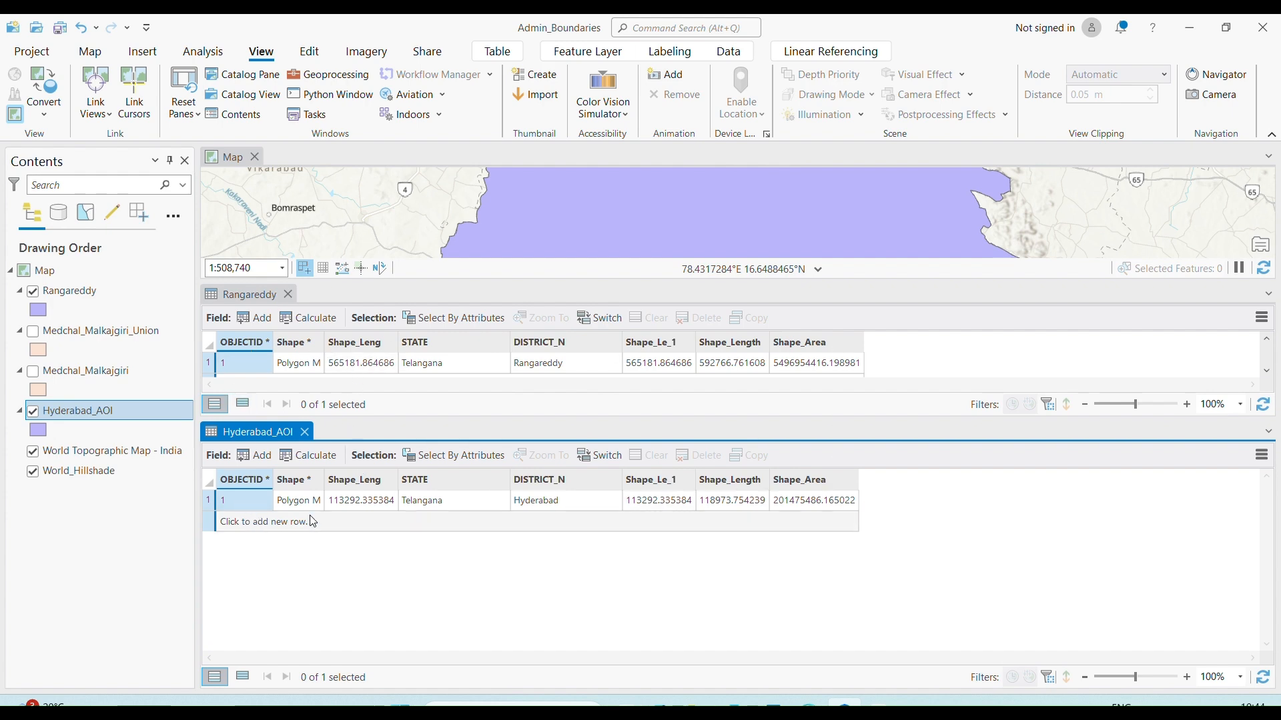
pyautogui.click(289, 295)
pyautogui.click(305, 339)
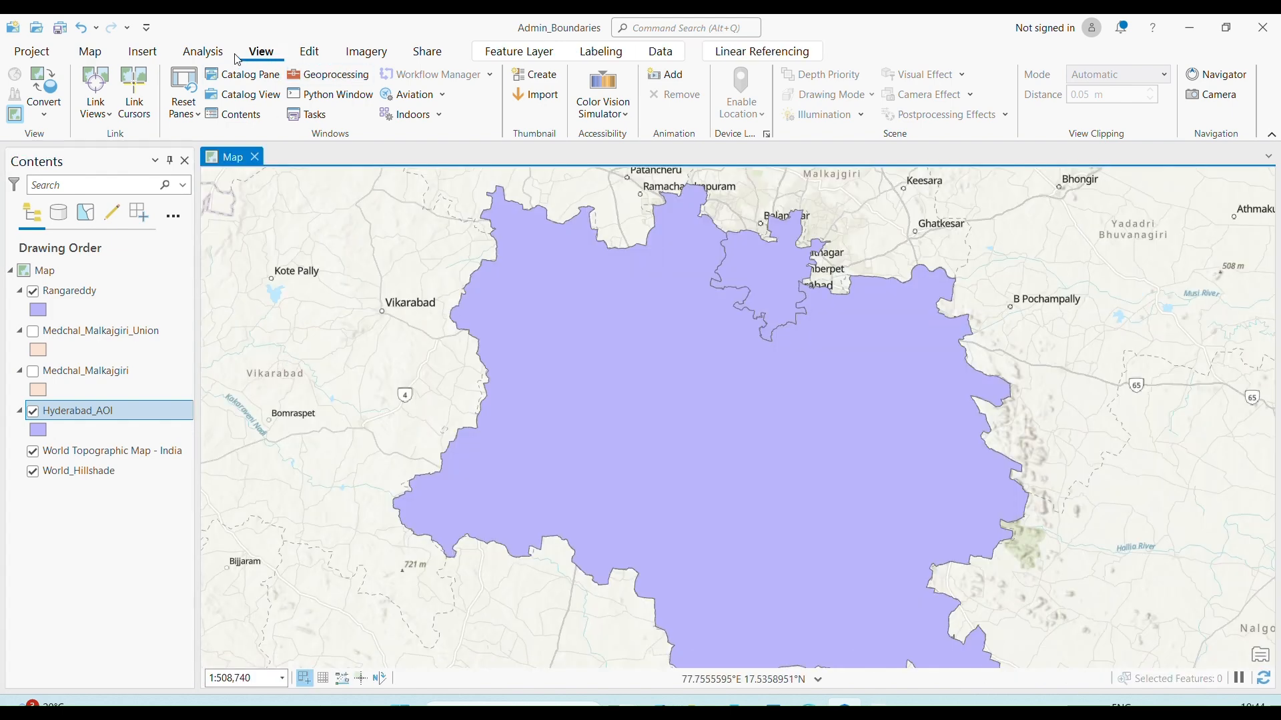
# Open the Merge geoprocessing tool and set Rangareddy and Hyderabad_AOI as its input datasets.
pyautogui.click(203, 51)
pyautogui.click(208, 86)
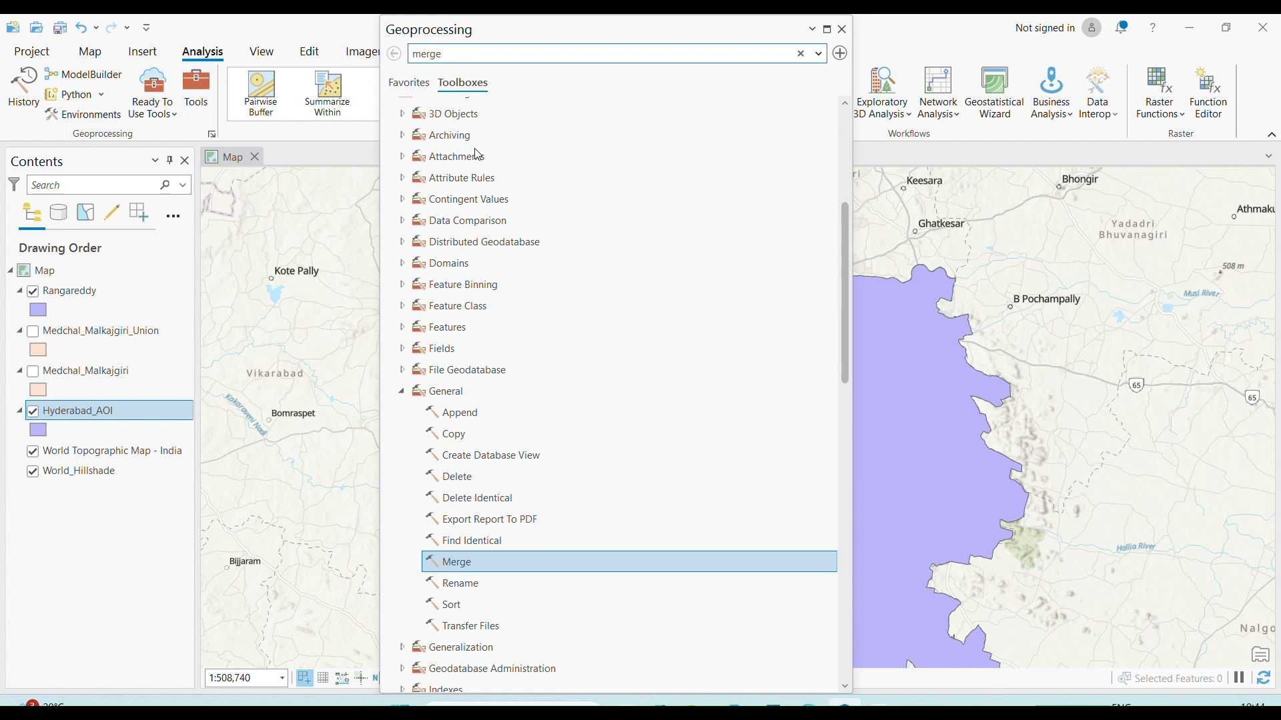
pyautogui.scroll(3, 492, 186)
pyautogui.scroll(-3, 514, 264)
pyautogui.click(459, 565)
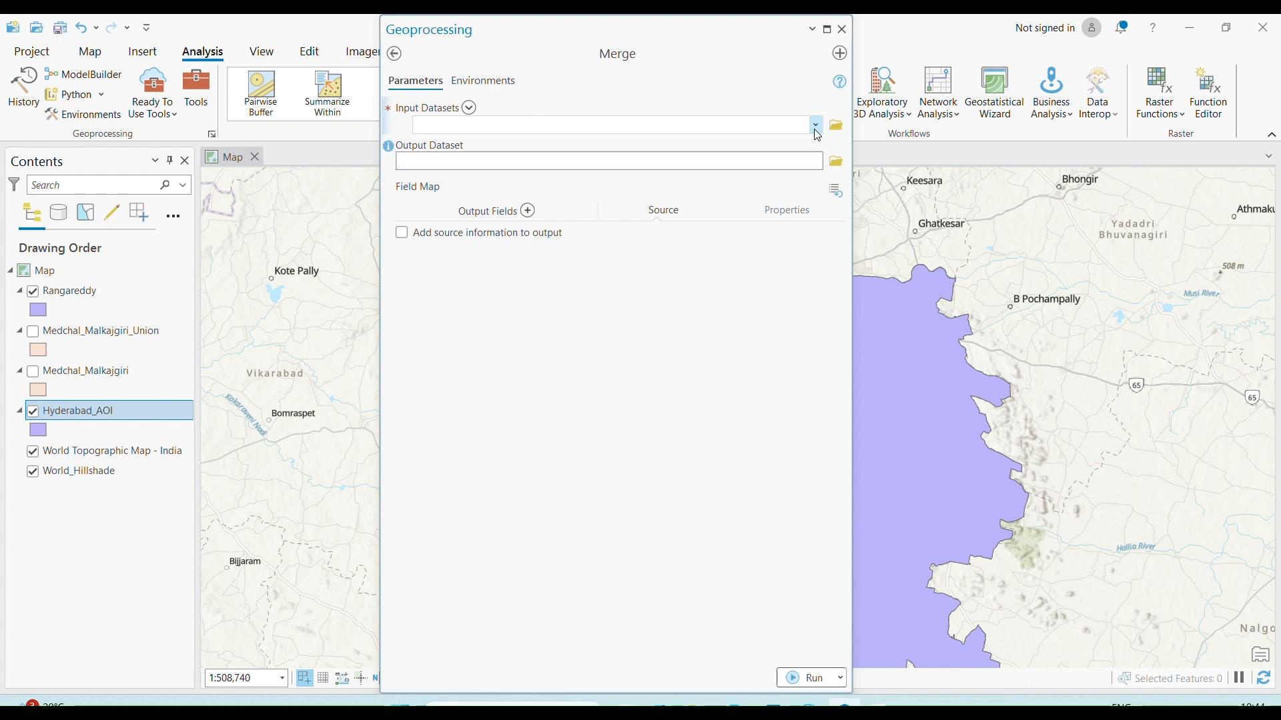
pyautogui.click(816, 125)
pyautogui.click(713, 147)
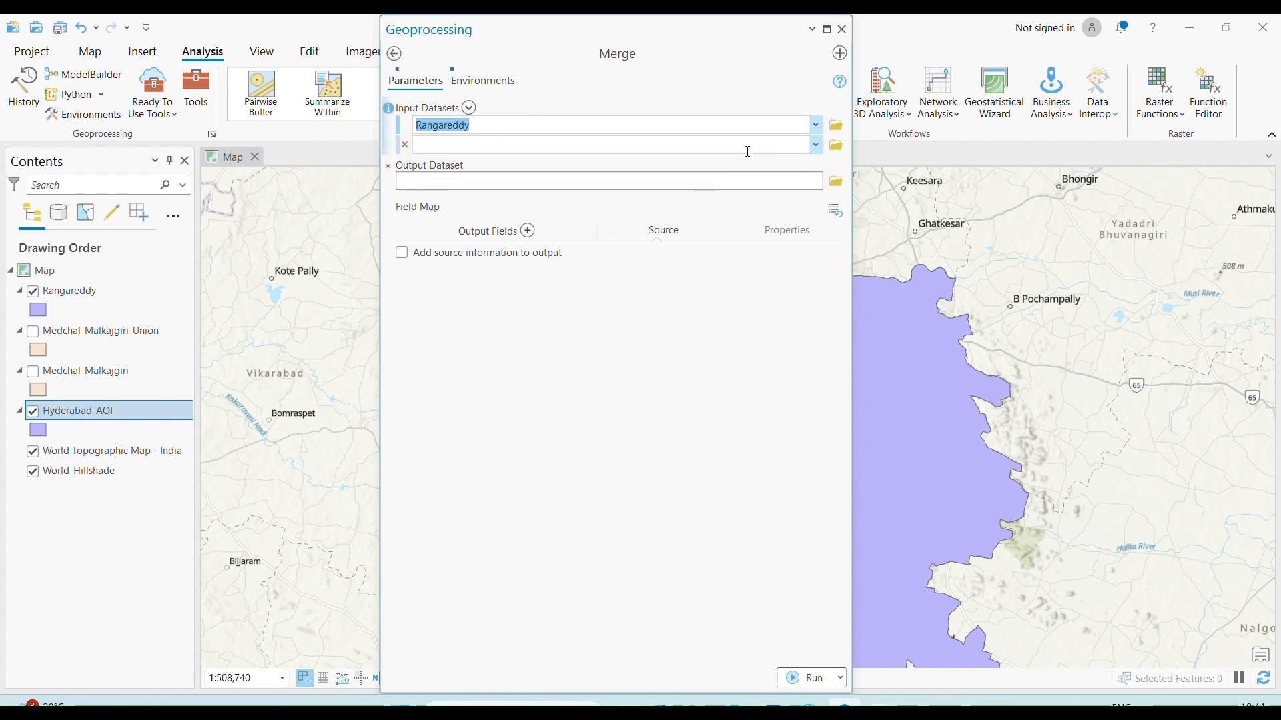
pyautogui.click(816, 144)
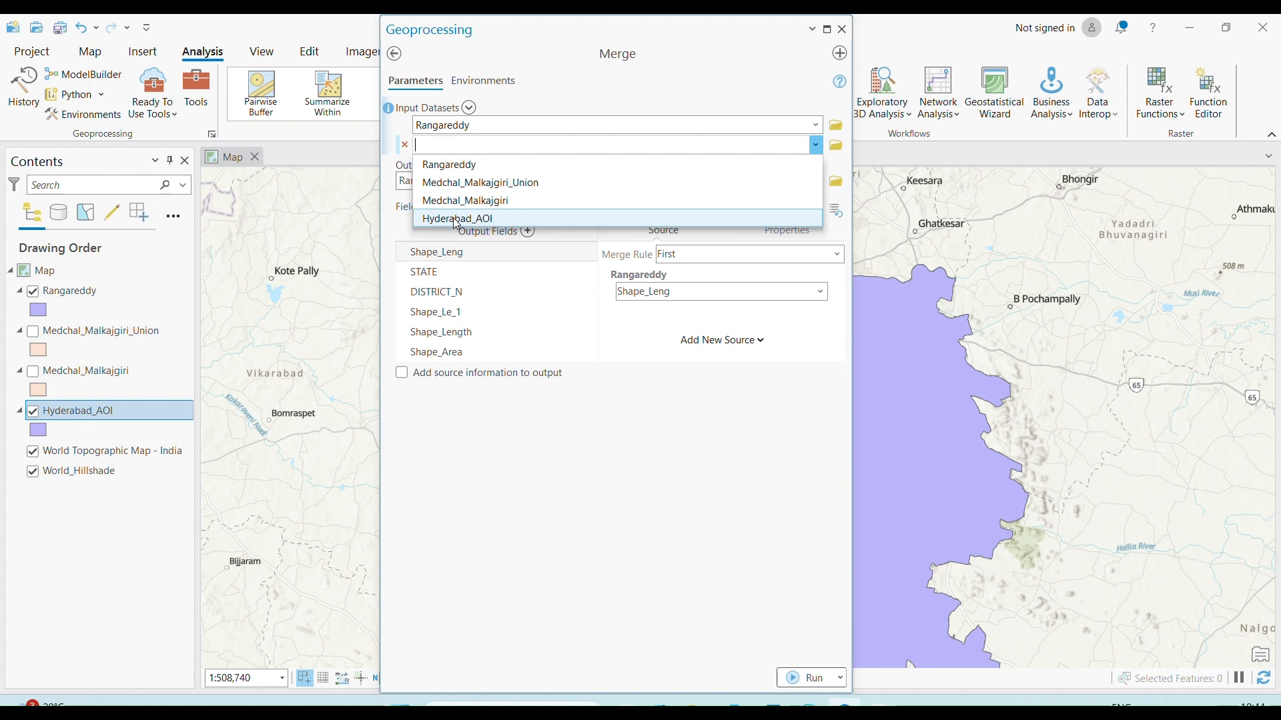
pyautogui.click(457, 219)
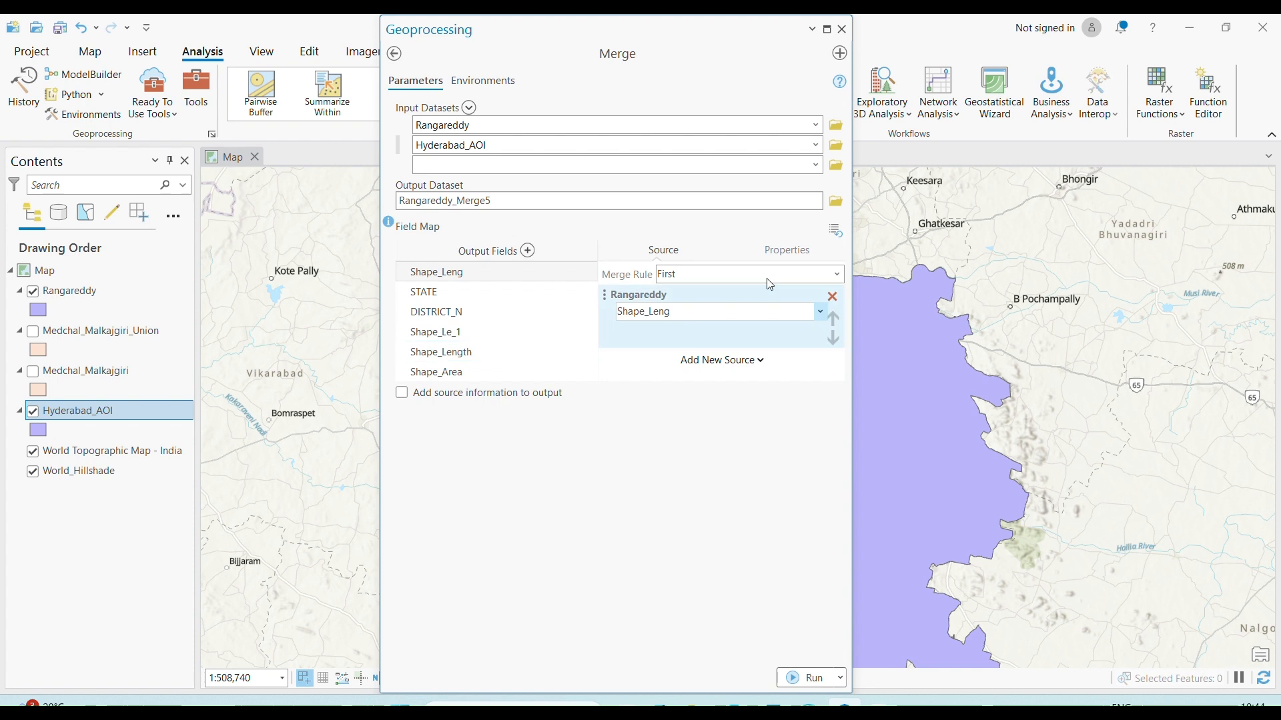
# Update the field map to draw from both input datasets, run Merge with output Rangareddy_Merge5, and close the tool.
pyautogui.click(836, 231)
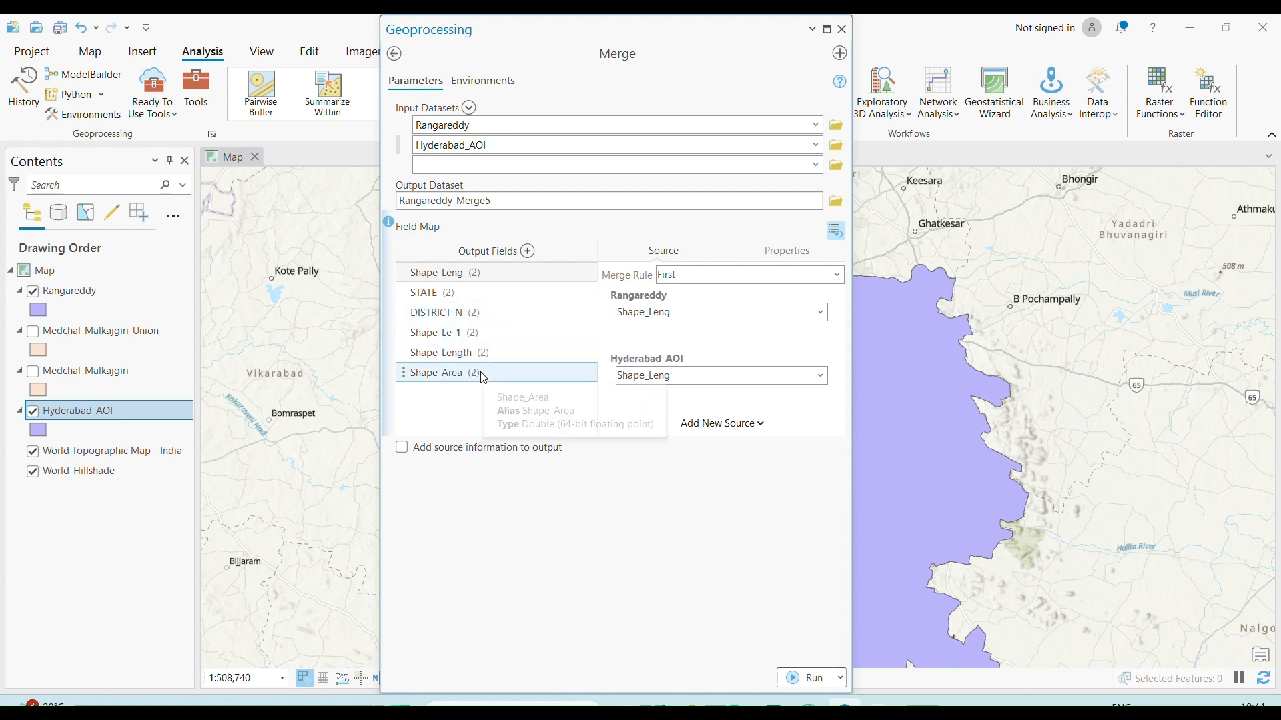
pyautogui.click(473, 291)
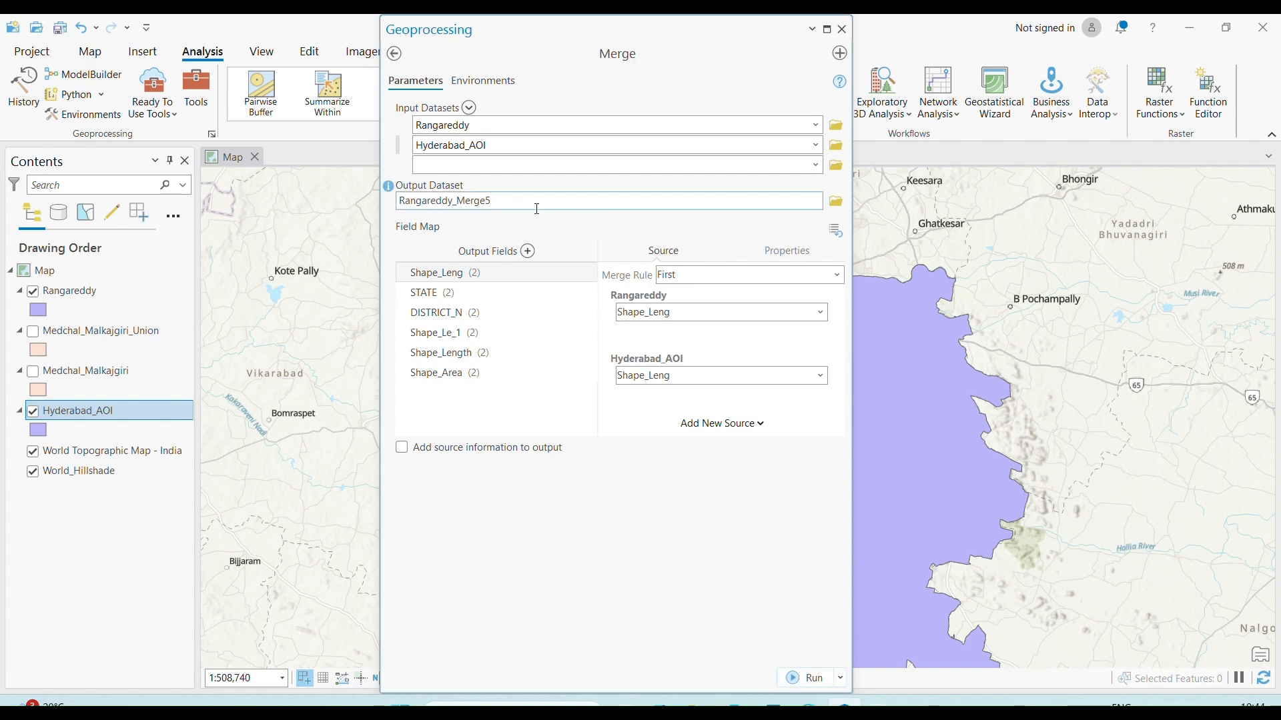
pyautogui.click(576, 201)
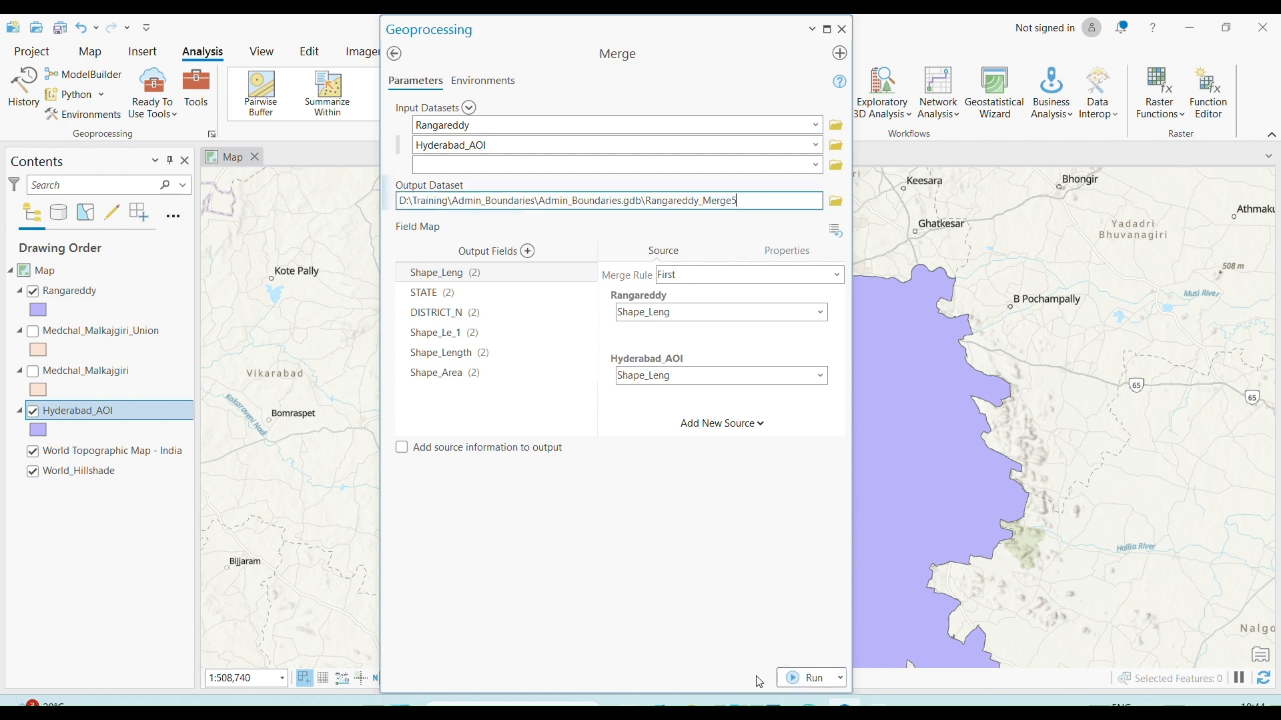
pyautogui.click(808, 679)
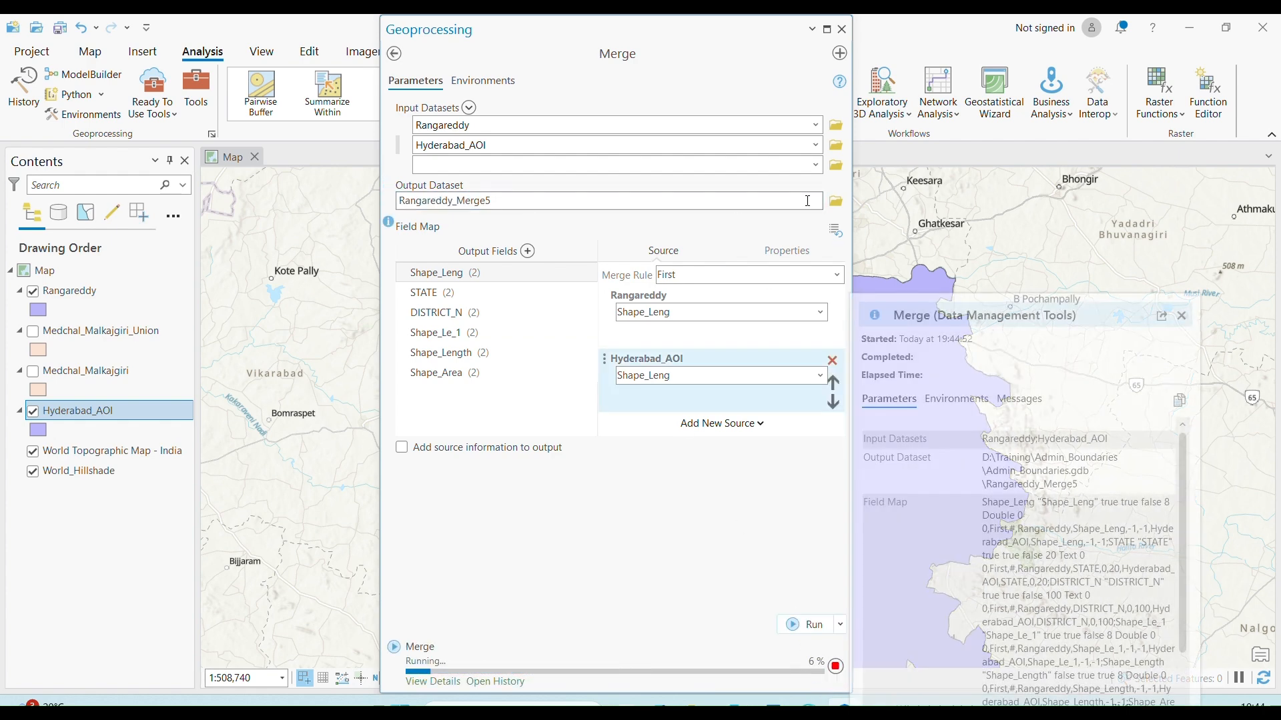
pyautogui.click(841, 30)
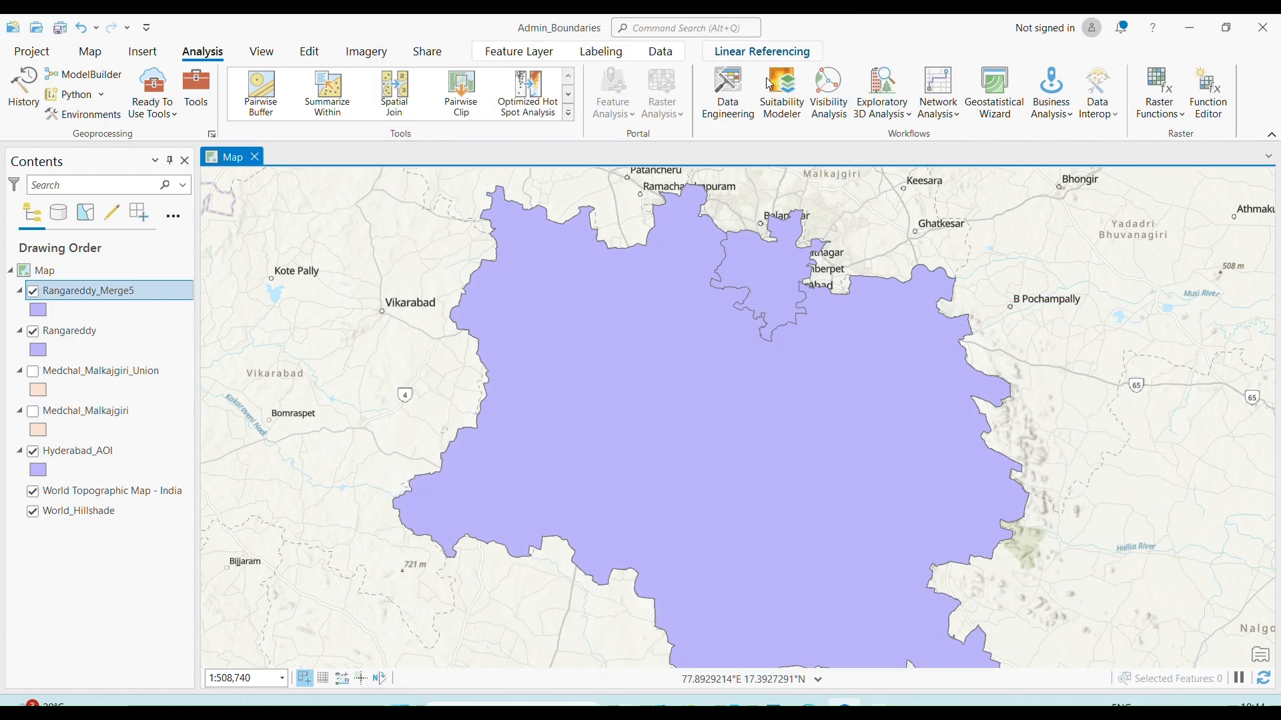
# Hide the Rangareddy and Hyderabad_AOI layers and select both records in the Rangareddy_Merge5 attribute table.
pyautogui.click(32, 332)
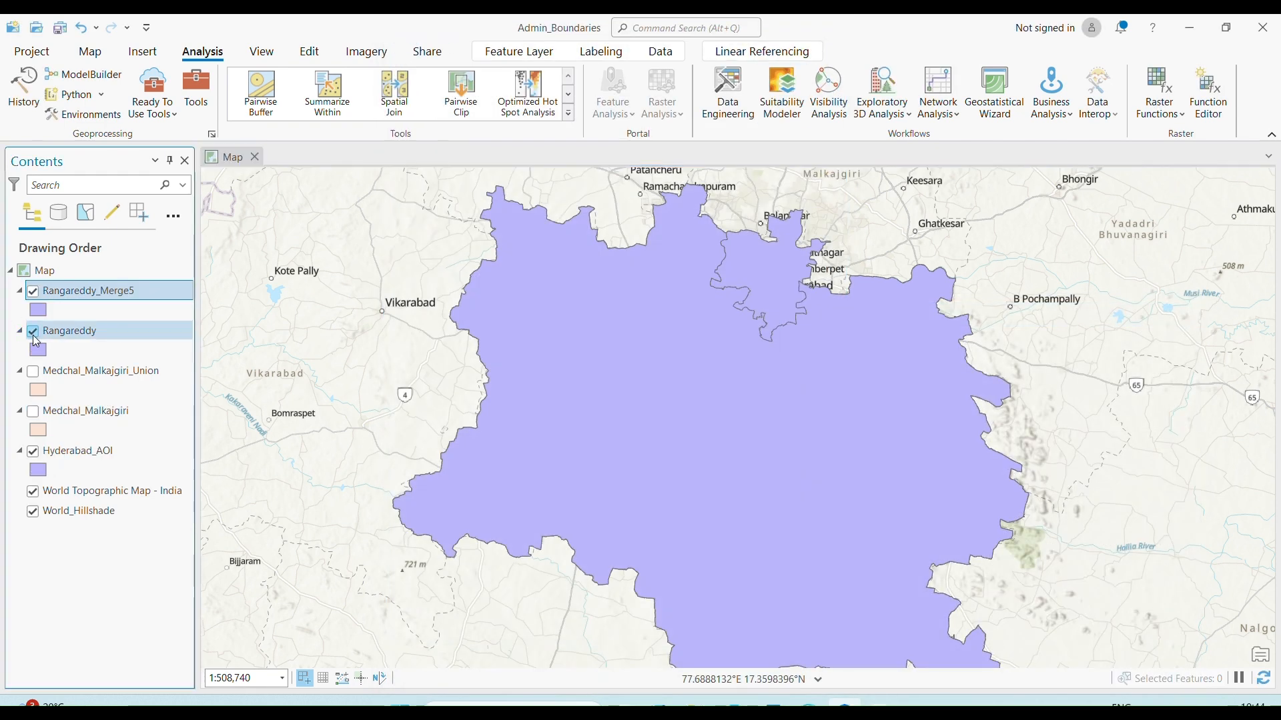
pyautogui.click(34, 455)
pyautogui.rightClick(142, 292)
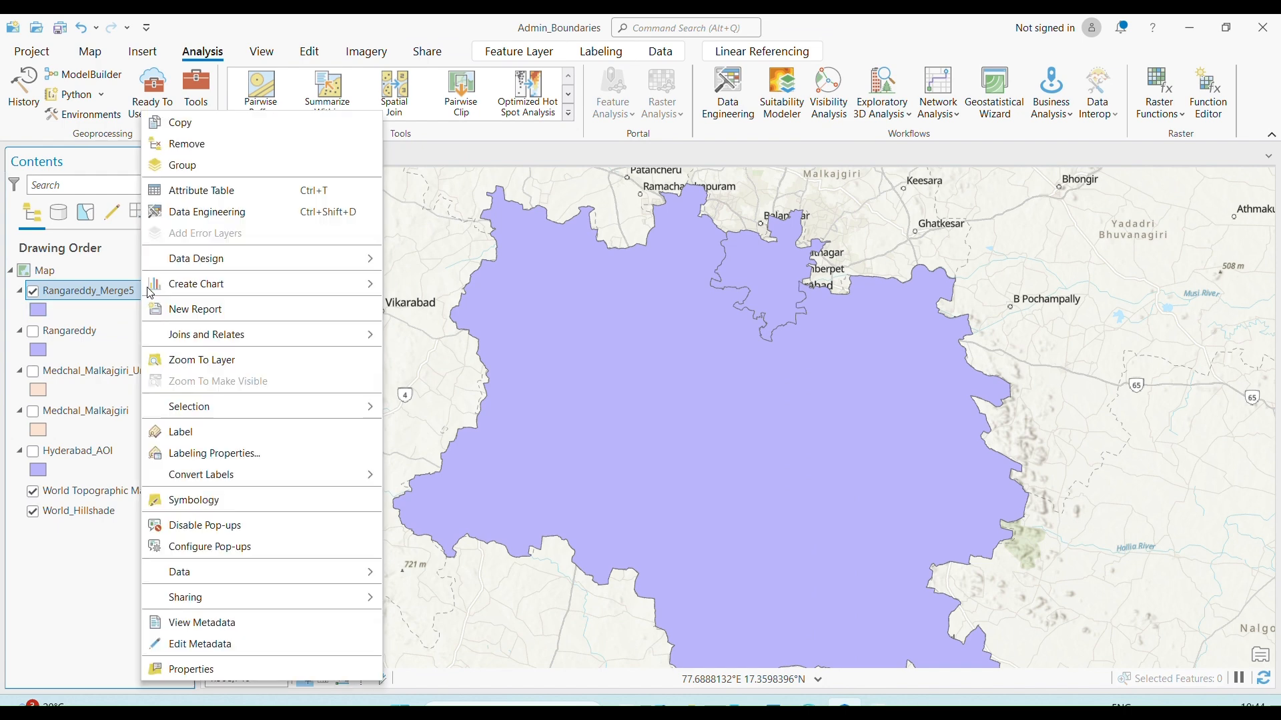
pyautogui.click(255, 198)
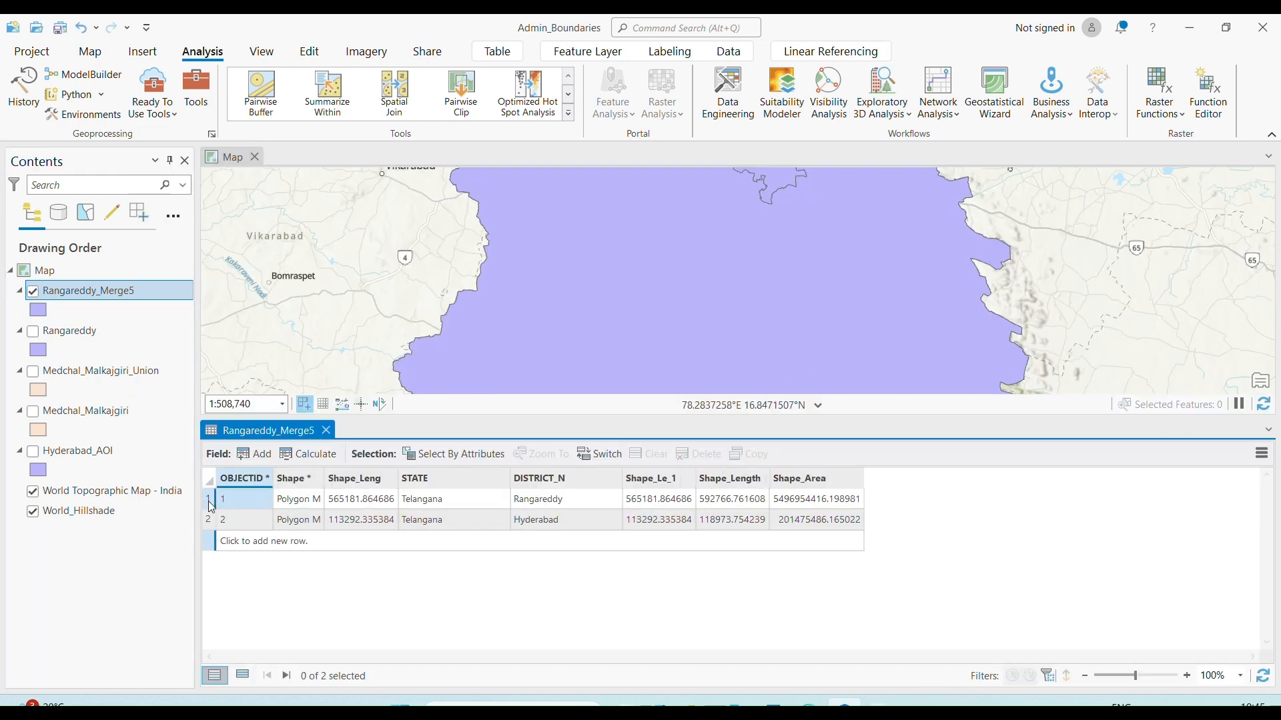
pyautogui.moveTo(209, 506); pyautogui.dragTo(211, 520)
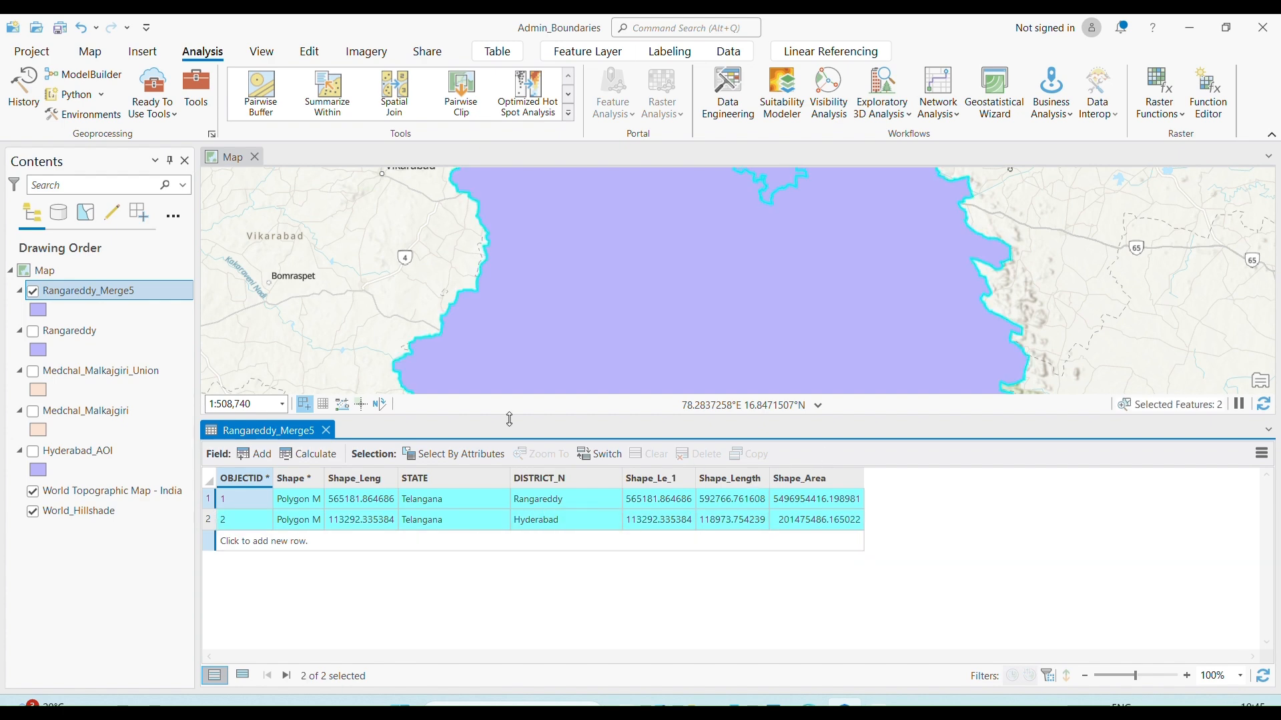
# Compare the Medchal_Malkajgiri_Union attribute table with that of Rangareddy_Merge5, selecting the union's first record, and close both tables.
pyautogui.rightClick(126, 371)
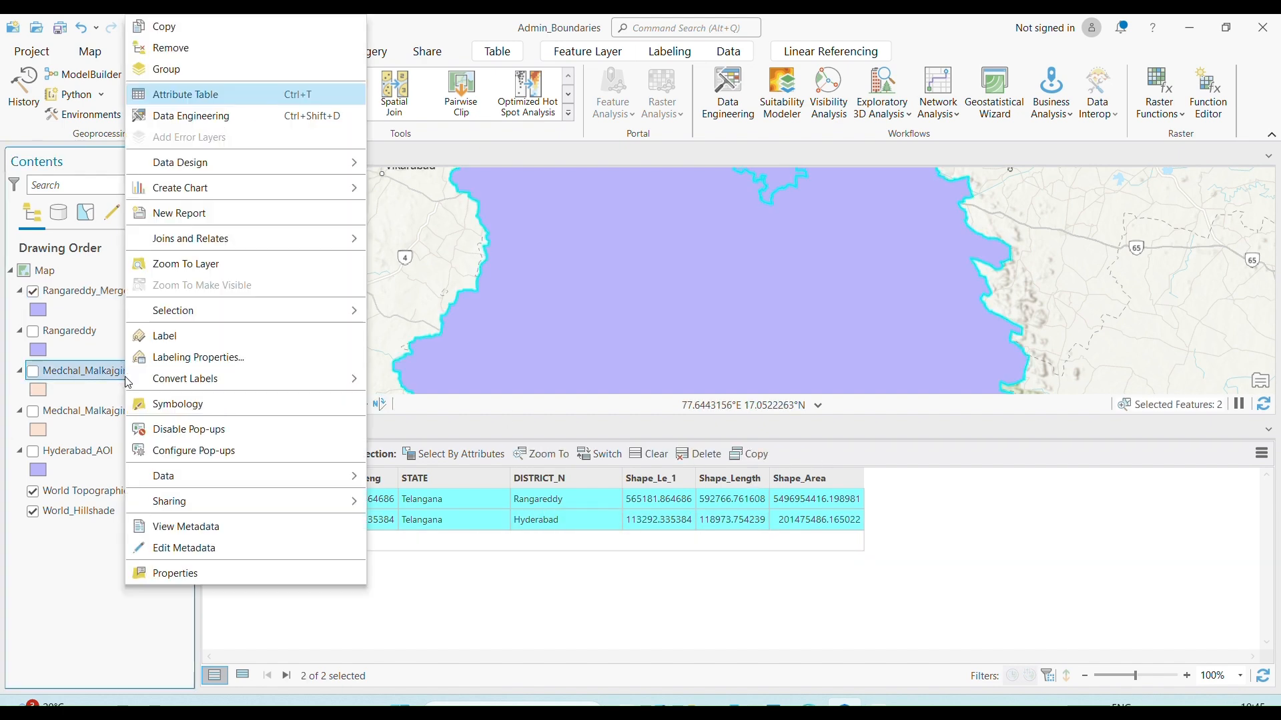
pyautogui.click(194, 94)
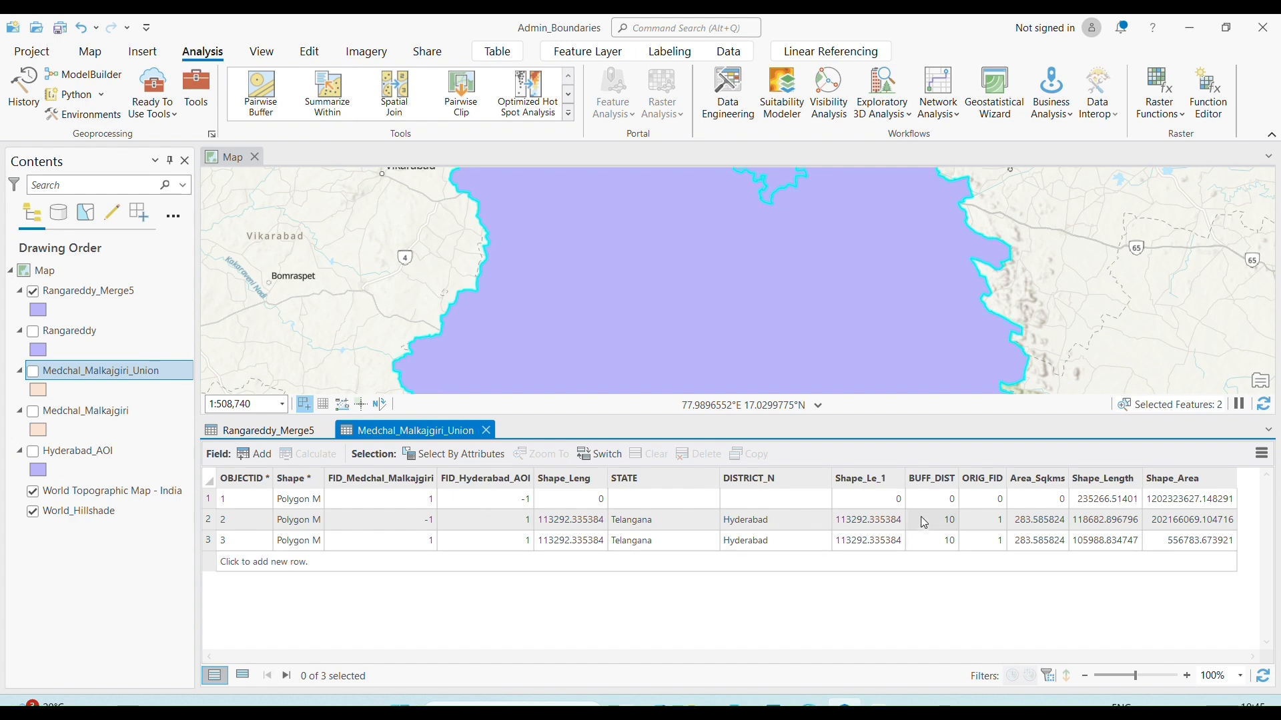
pyautogui.click(912, 505)
pyautogui.click(212, 500)
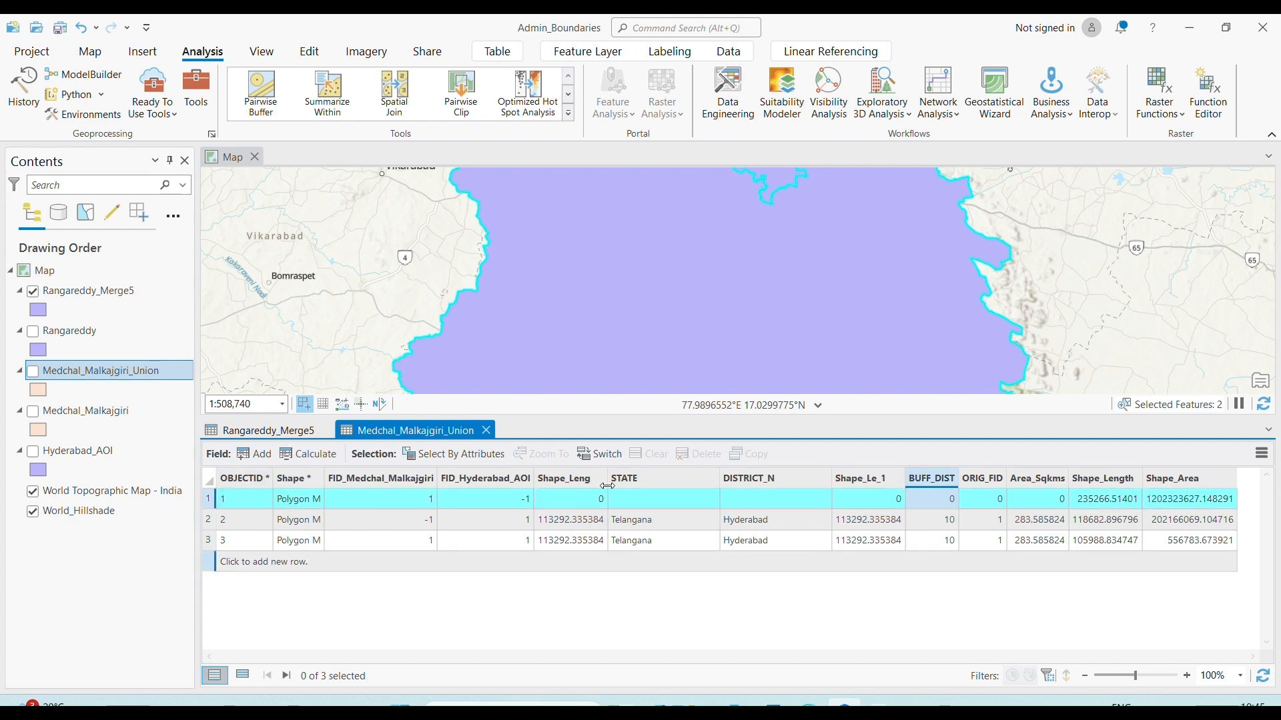
pyautogui.click(270, 430)
pyautogui.click(471, 438)
pyautogui.click(486, 430)
pyautogui.click(325, 430)
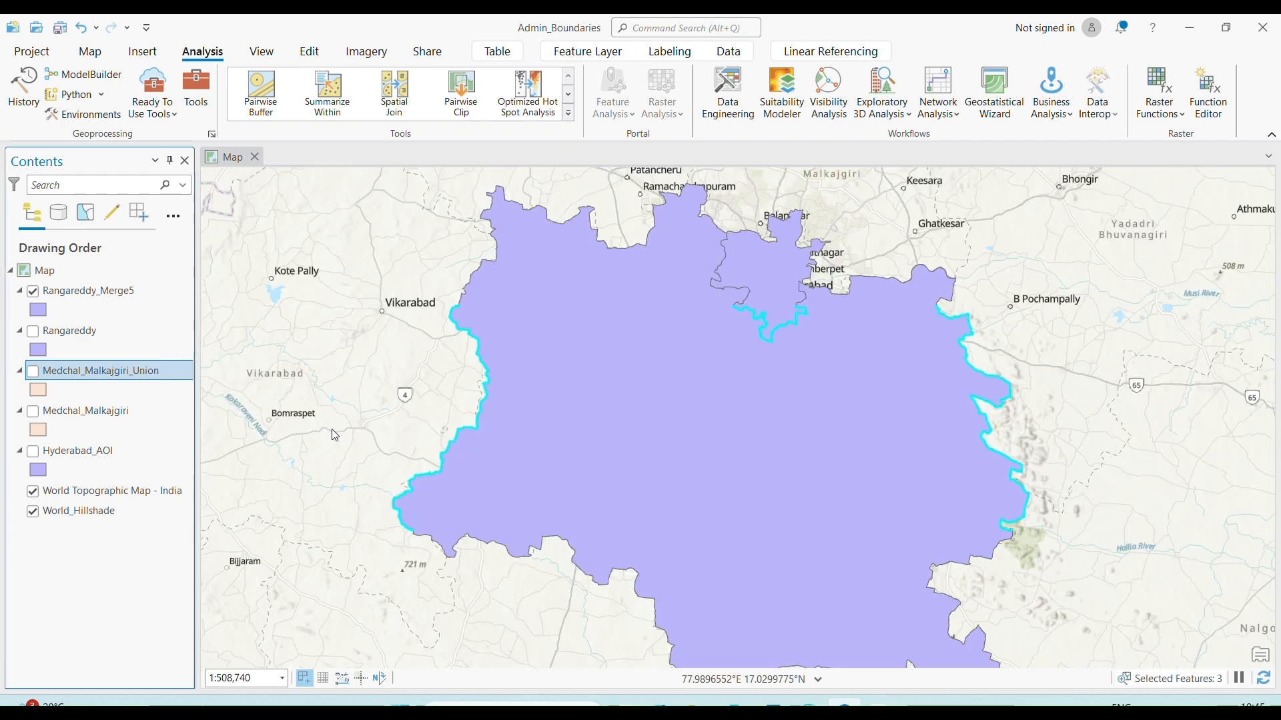
# Clear all selected features from the map and activate the Select tool with the Rangareddy_Merge5 layer highlighted.
pyautogui.click(113, 298)
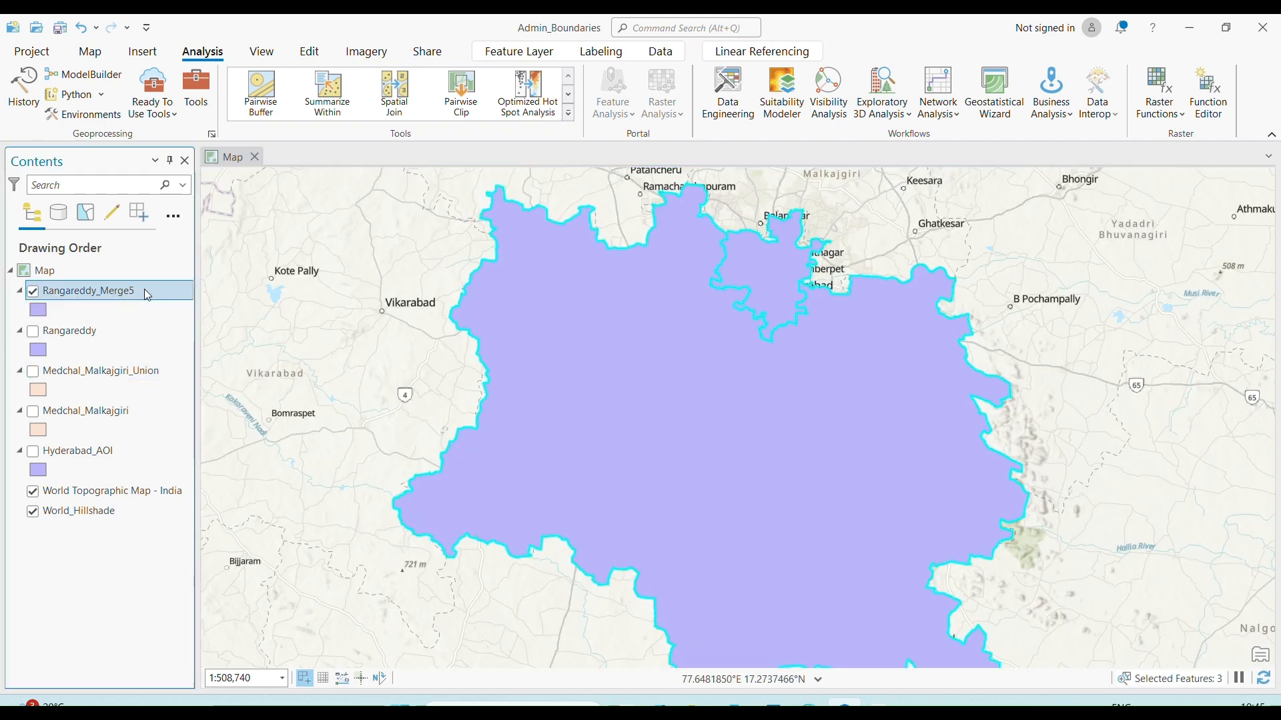
pyautogui.click(90, 53)
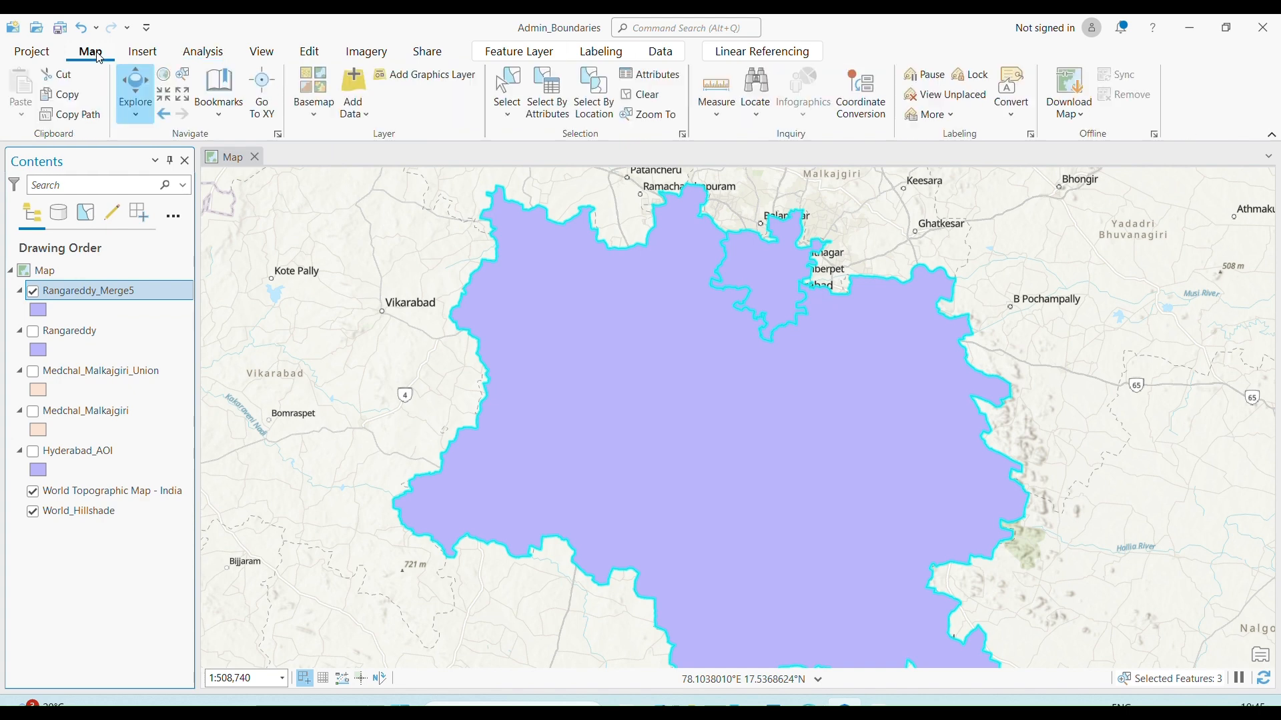
pyautogui.click(642, 95)
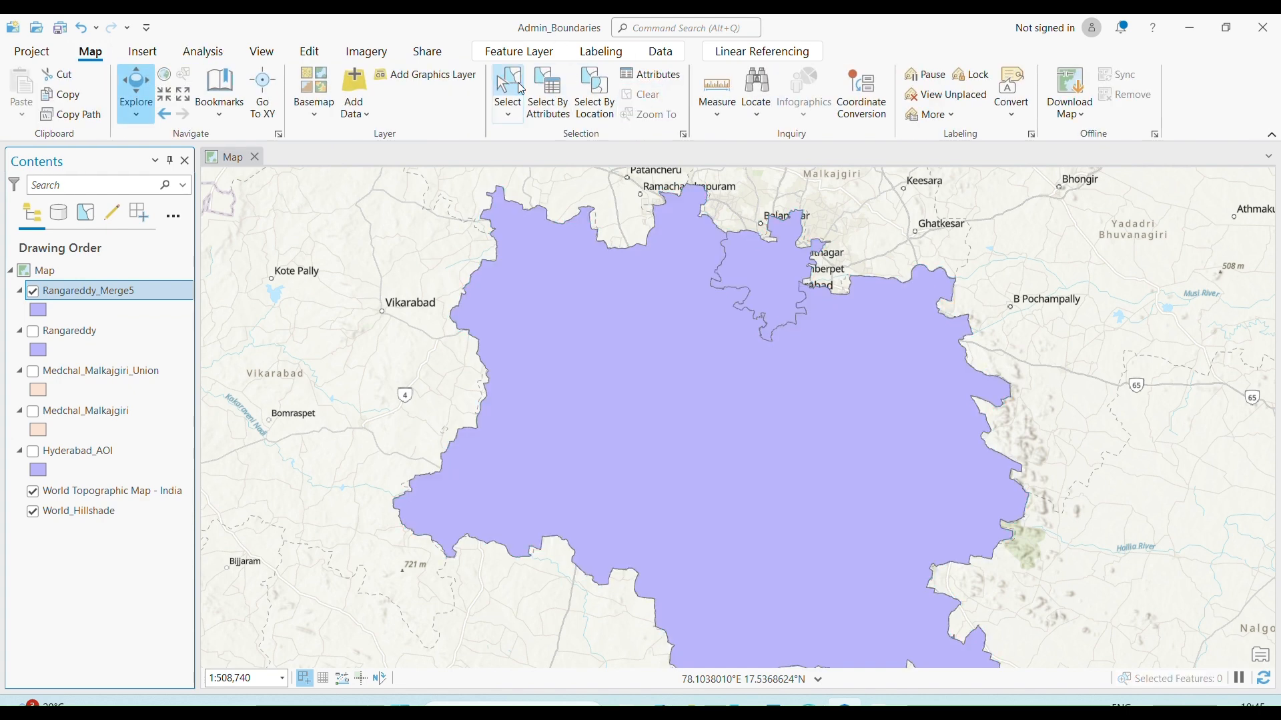
pyautogui.click(508, 90)
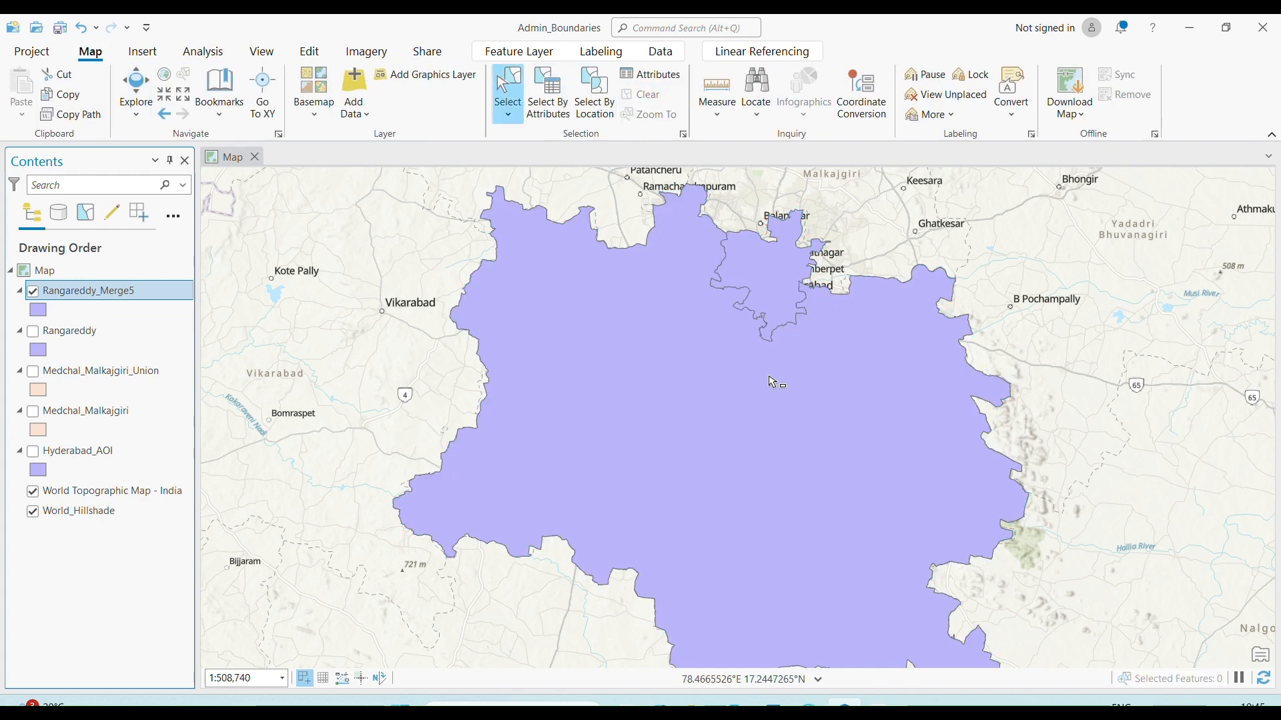